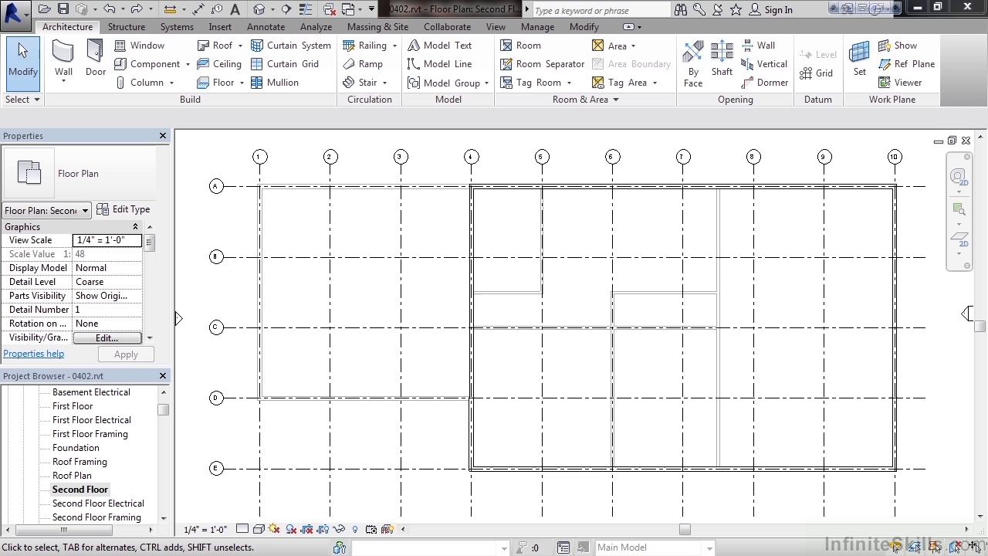
# Step: Draw a 4 1/2" partition between grids 7 and 8, from the lower wall's midpoint to the top wall's midpoint
pyautogui.click(62, 64)
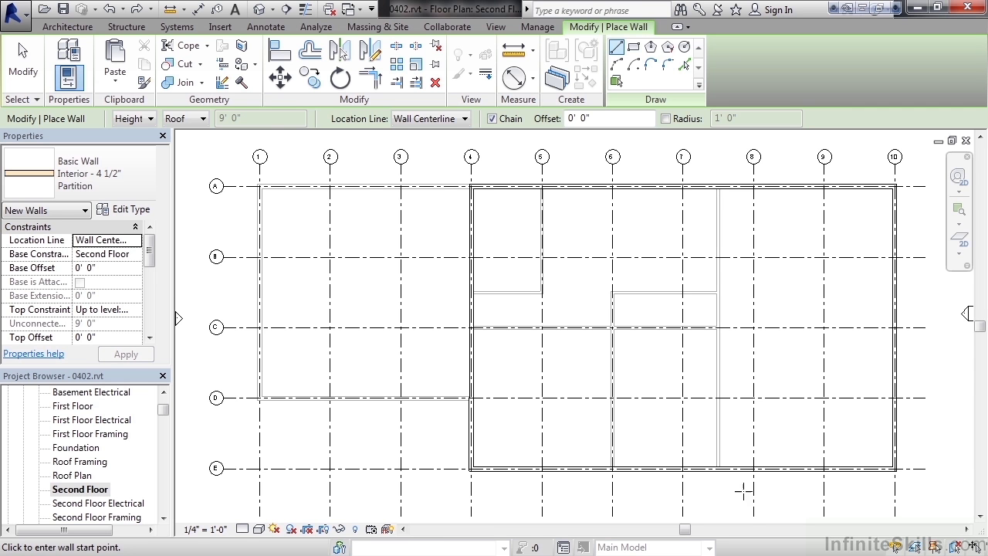
pyautogui.scroll(3, 726, 464)
pyautogui.scroll(3, 732, 465)
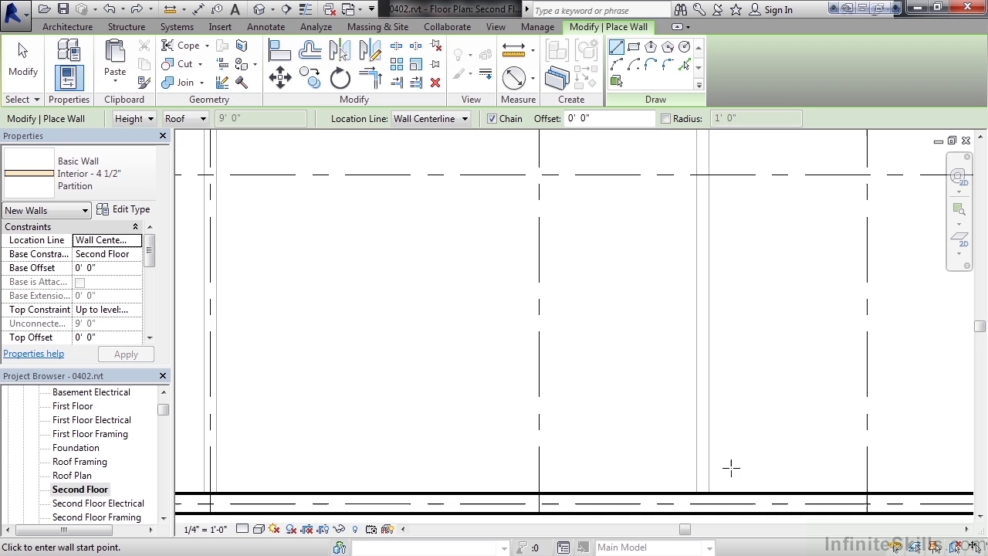
pyautogui.scroll(1, 737, 474)
pyautogui.moveTo(747, 471); pyautogui.dragTo(757, 417, button='middle')
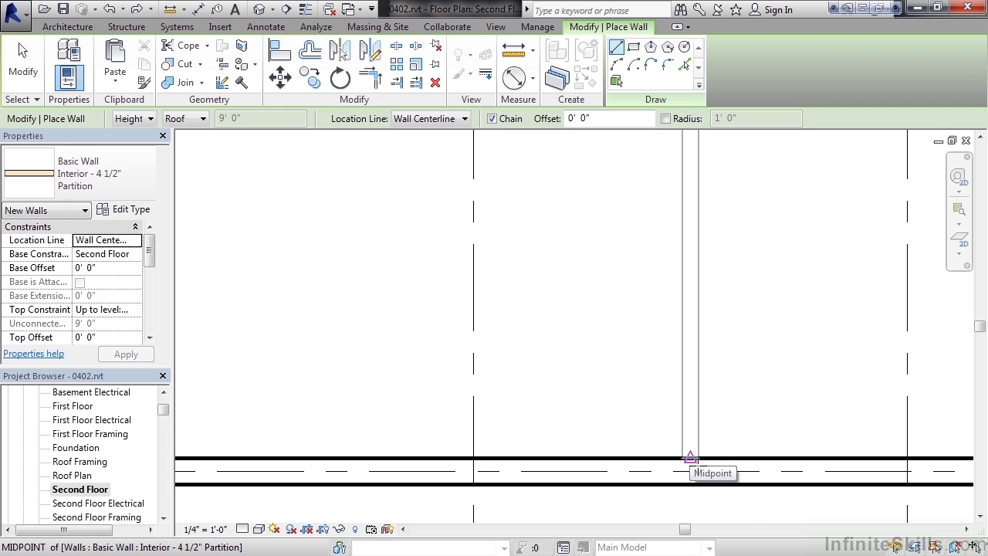
pyautogui.click(691, 459)
pyautogui.scroll(-4, 728, 284)
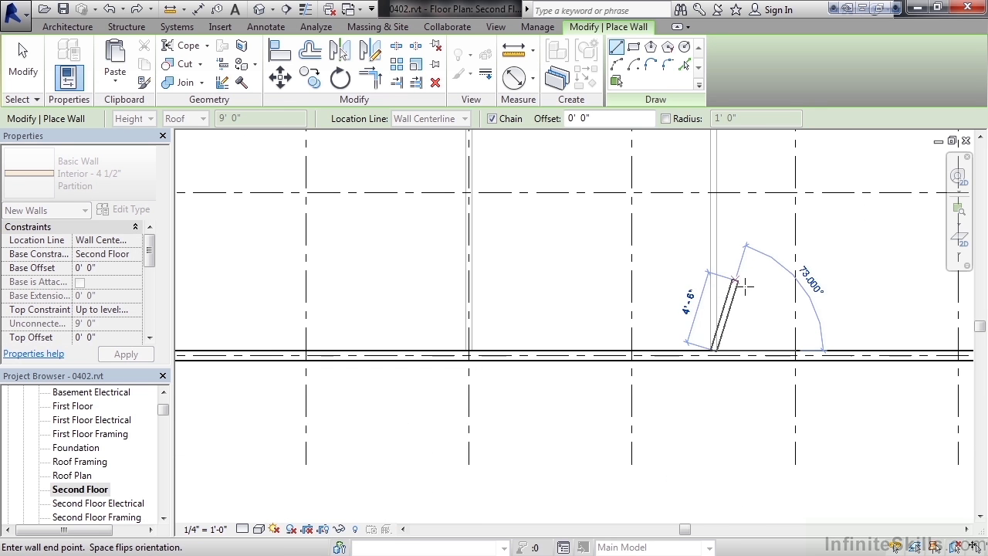
pyautogui.moveTo(739, 188); pyautogui.dragTo(765, 432, button='middle')
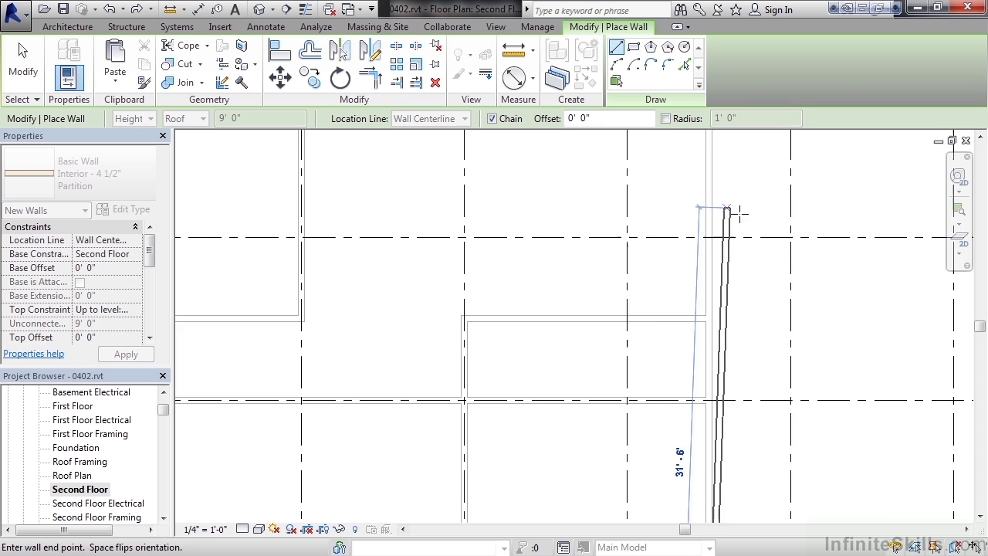
pyautogui.moveTo(739, 212); pyautogui.dragTo(703, 487, button='middle')
pyautogui.scroll(2, 695, 364)
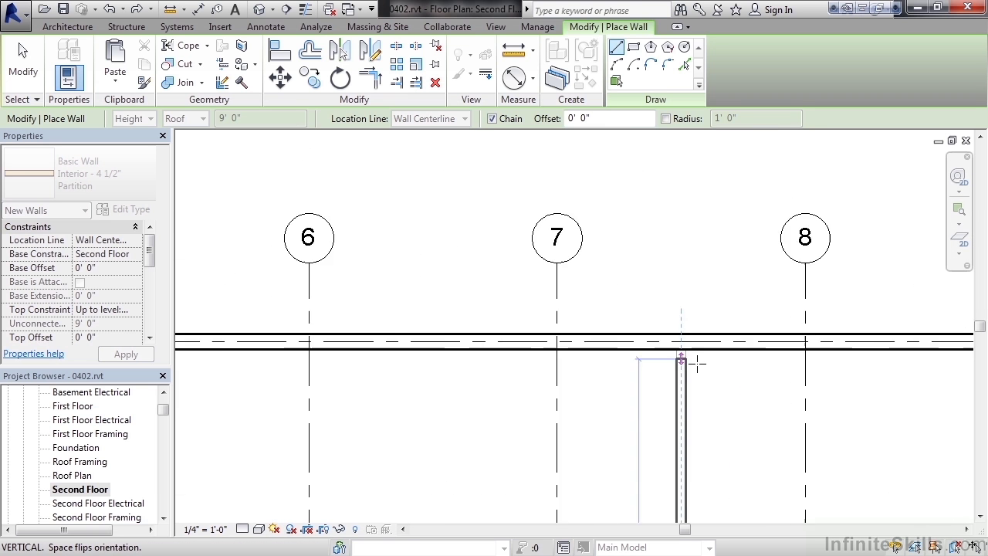
pyautogui.scroll(2, 697, 364)
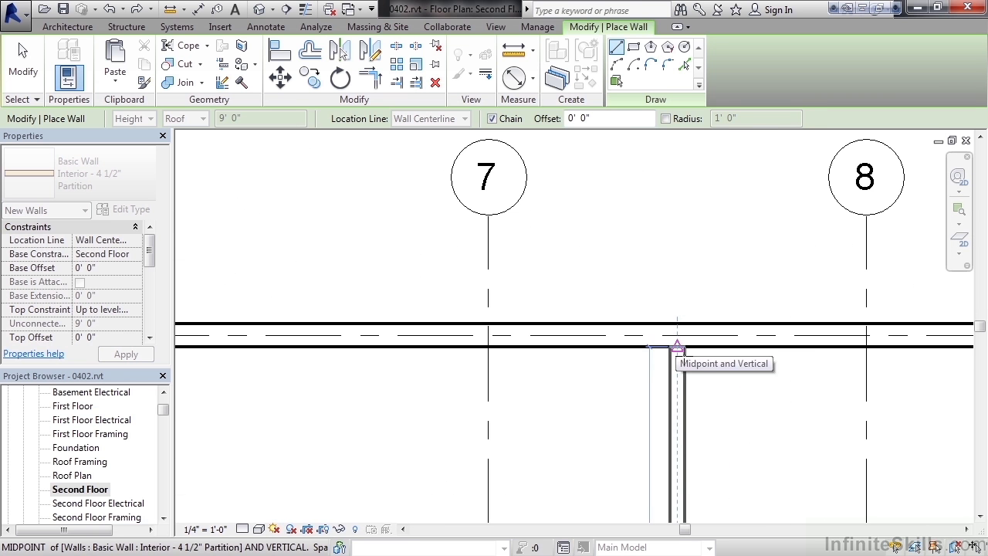
pyautogui.click(678, 348)
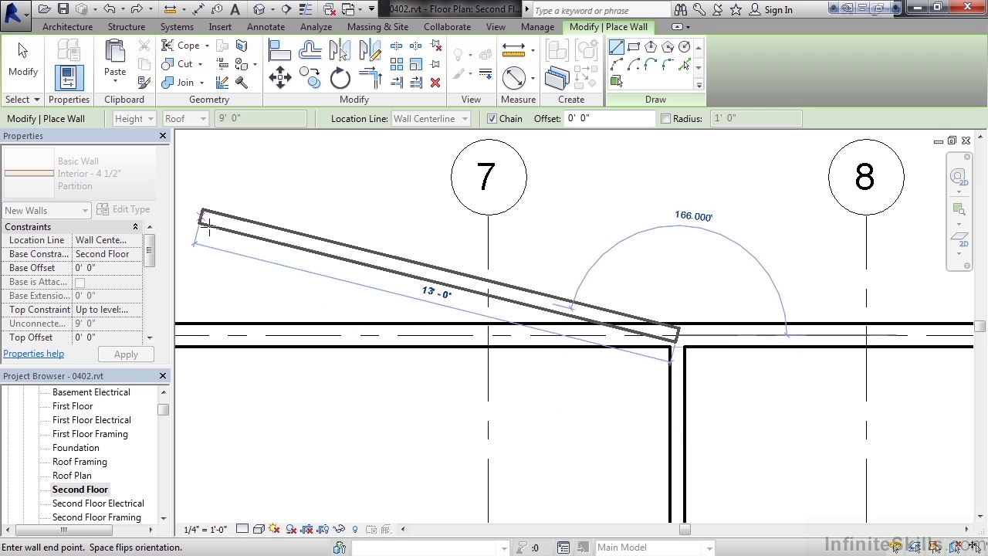
# Step: Start a new partition on grid C where it meets the garage wall
pyautogui.press('Escape')
pyautogui.scroll(-5, 710, 440)
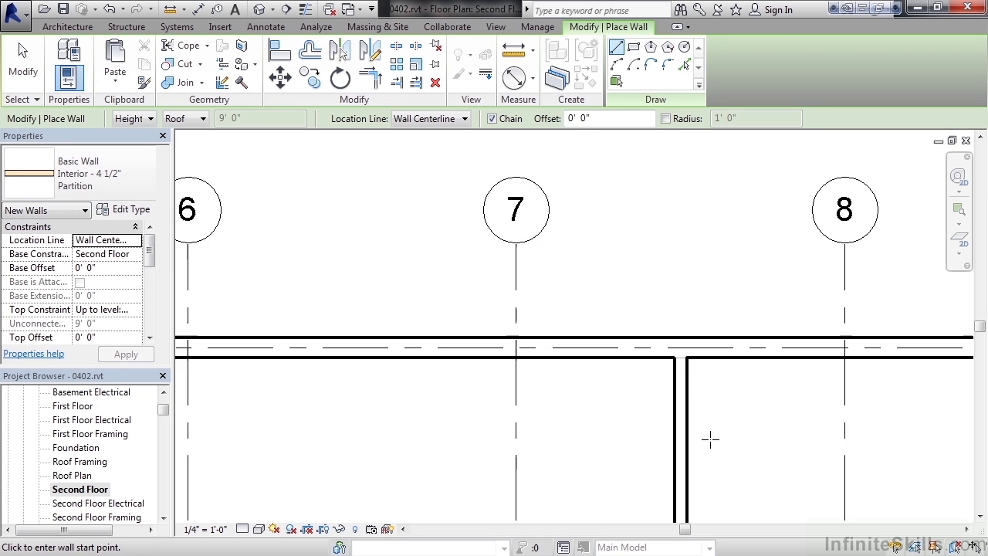
pyautogui.moveTo(731, 483); pyautogui.dragTo(735, 273, button='middle')
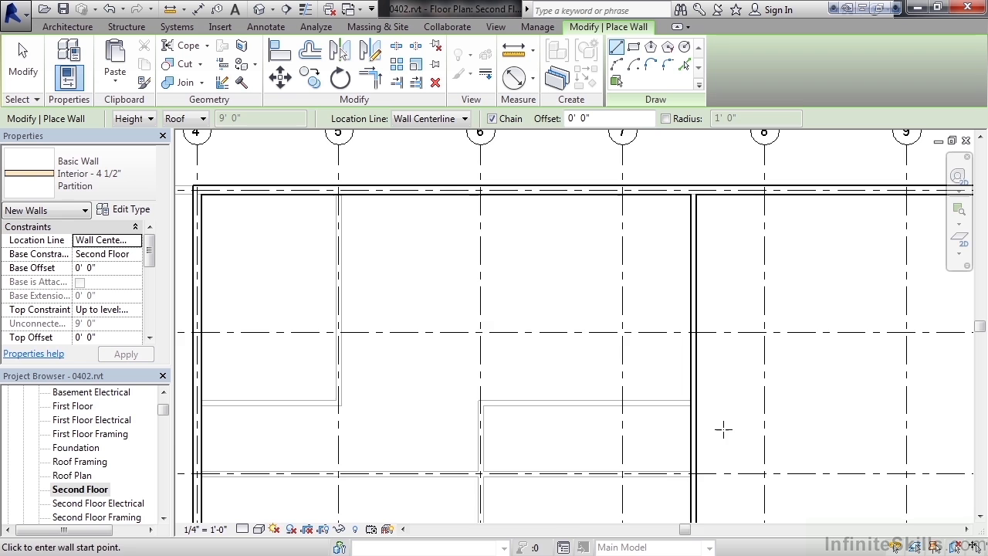
pyautogui.moveTo(721, 425); pyautogui.dragTo(811, 347, button='middle')
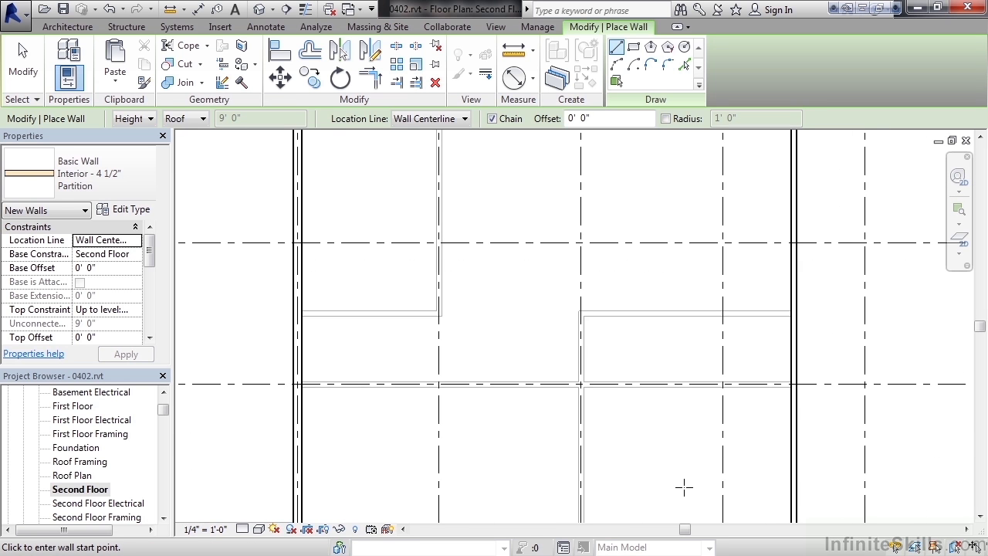
pyautogui.scroll(-2, 684, 486)
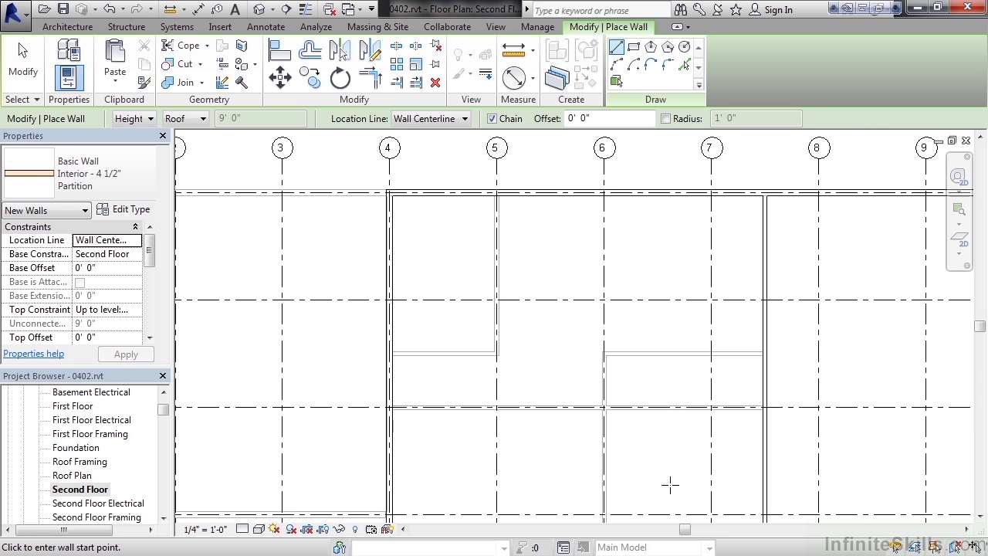
pyautogui.moveTo(671, 483); pyautogui.dragTo(645, 437, button='middle')
pyautogui.scroll(-1, 648, 399)
pyautogui.scroll(-1, 633, 430)
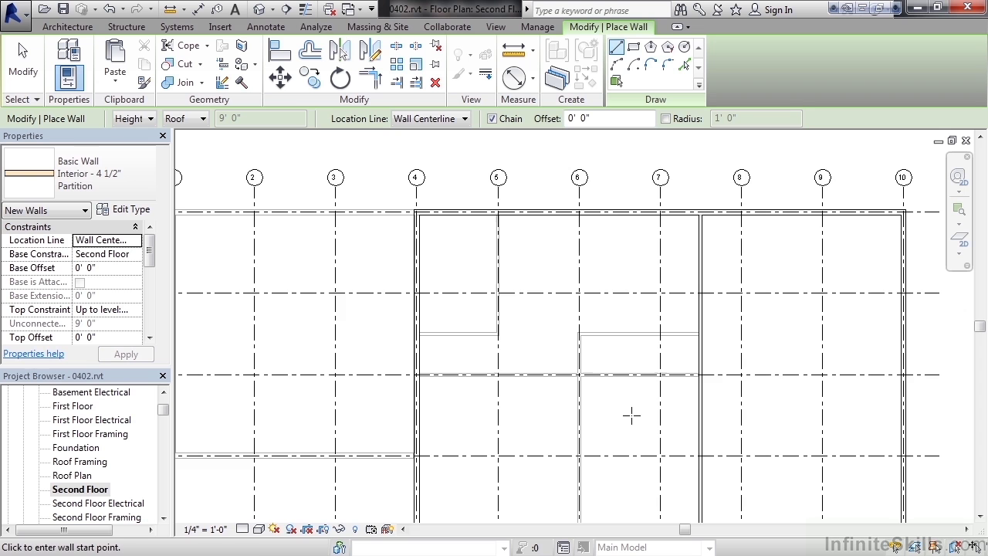
pyautogui.moveTo(631, 416); pyautogui.dragTo(609, 387, button='middle')
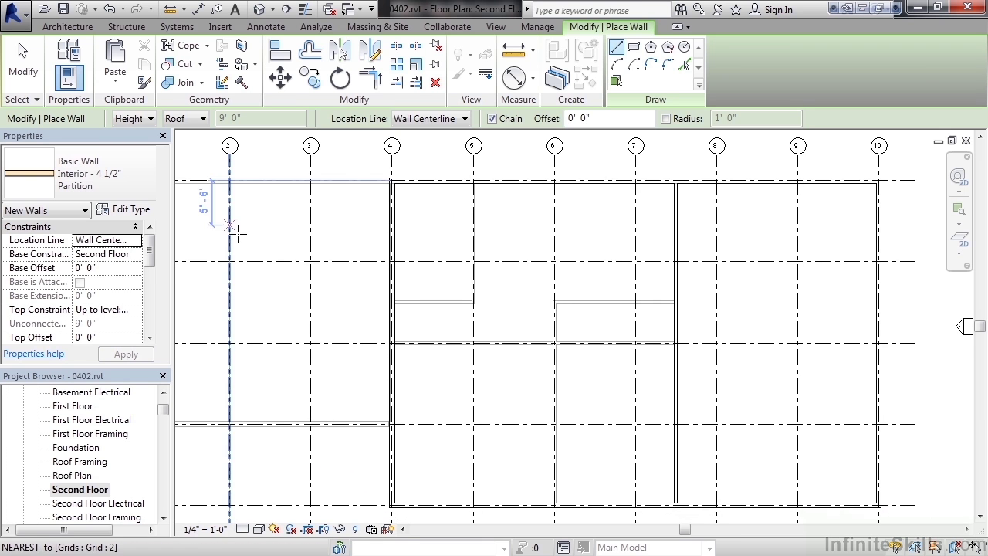
pyautogui.scroll(5, 421, 357)
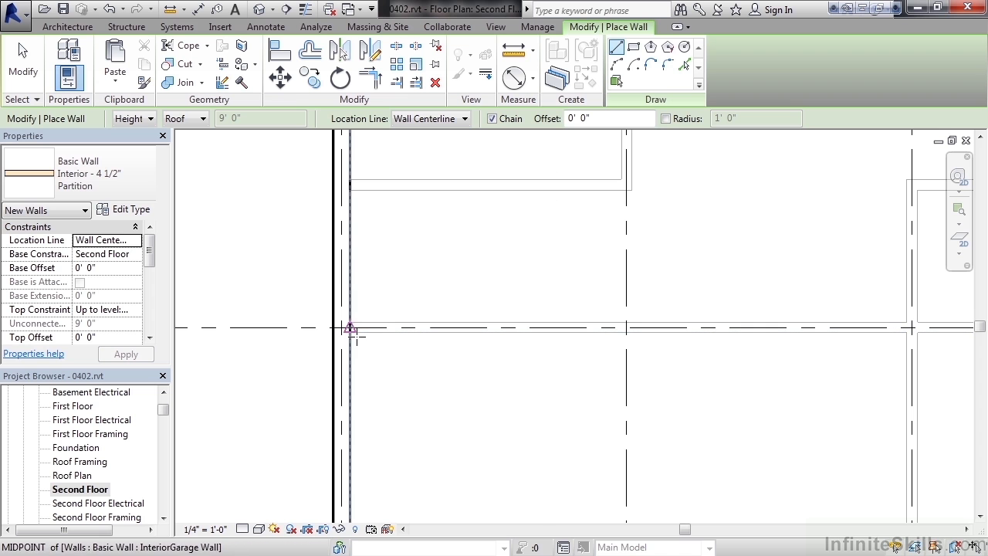
pyautogui.click(351, 331)
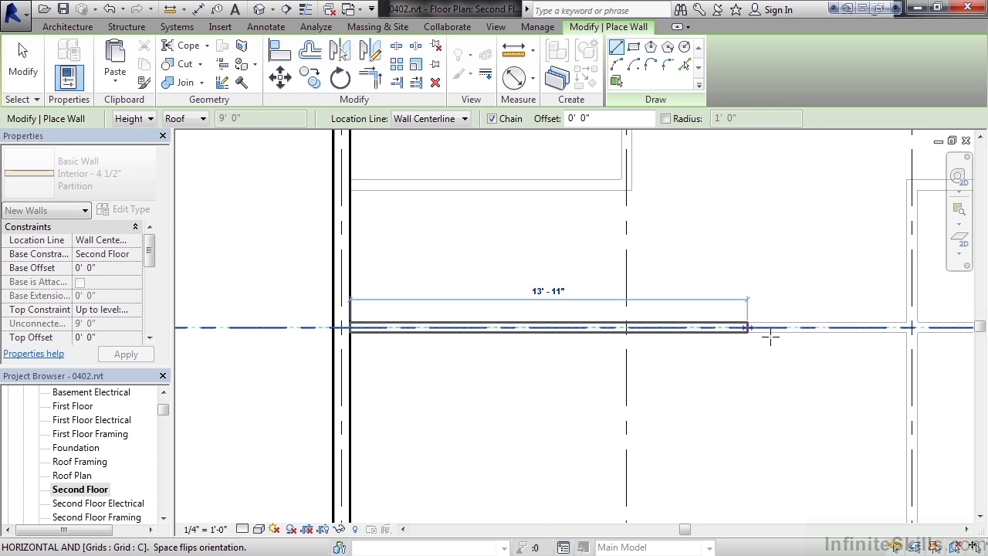
# Step: Run the grid C partition about 57'-6" east to the exterior wall at grid 10
pyautogui.scroll(-1, 792, 335)
pyautogui.scroll(-3, 795, 335)
pyautogui.moveTo(900, 347)
pyautogui.mouseDown(button='middle')
pyautogui.moveTo(842, 368)
pyautogui.moveTo(486, 389)
pyautogui.mouseUp(button='middle')
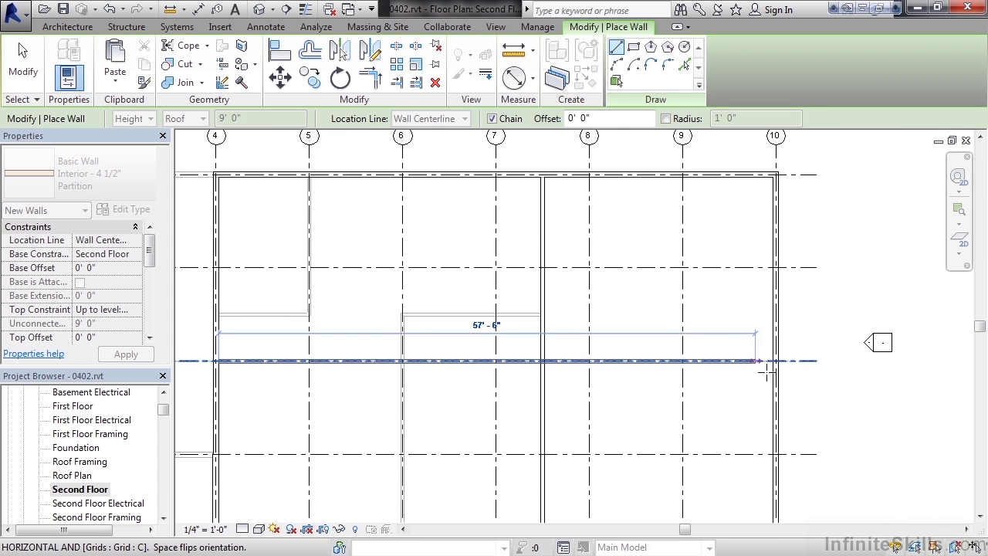
pyautogui.scroll(2, 762, 361)
pyautogui.scroll(2, 767, 367)
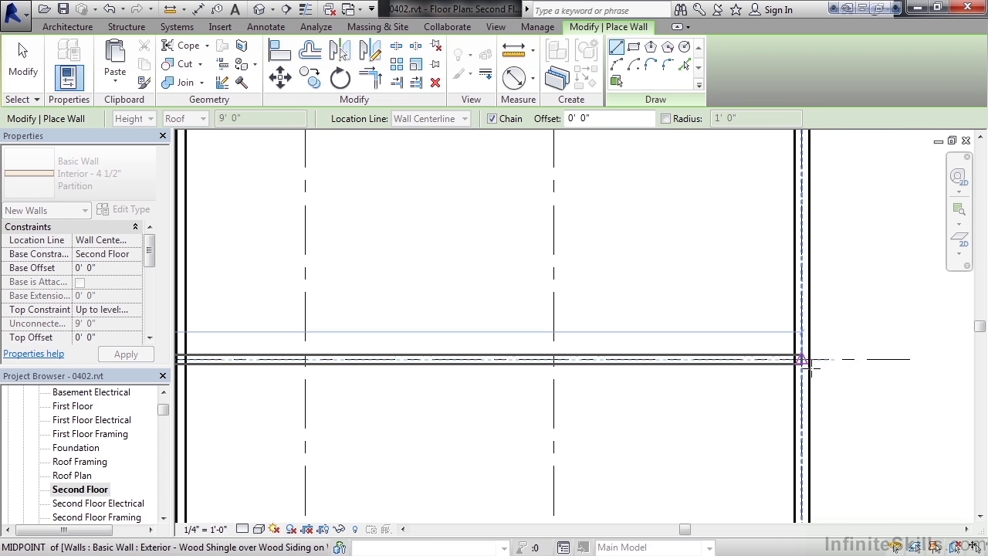
pyautogui.click(796, 359)
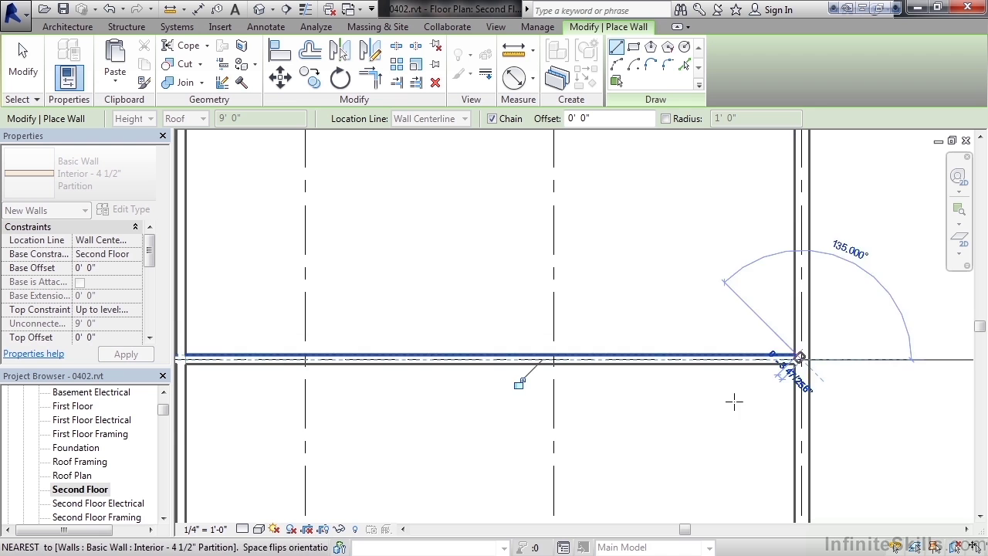
pyautogui.press('Escape')
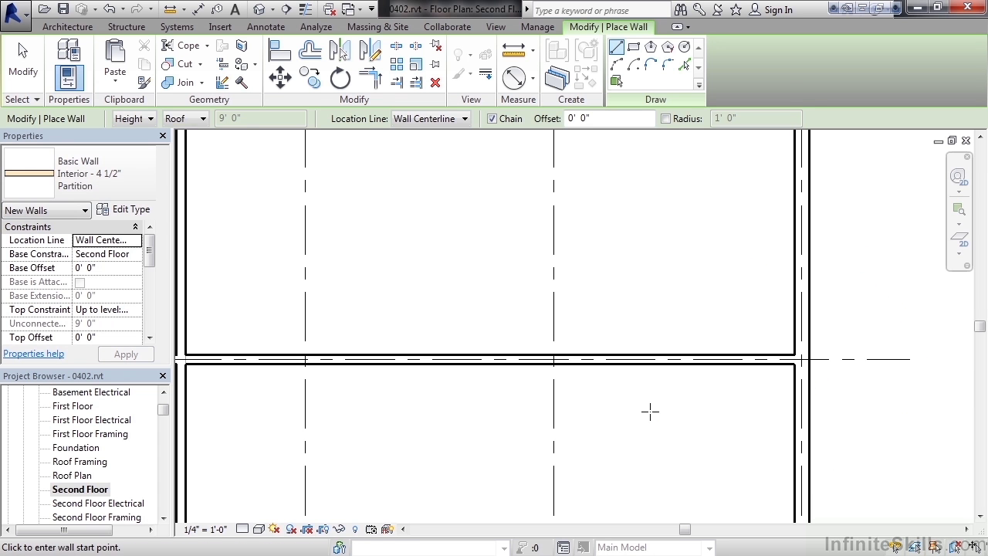
# Step: Start a vertical partition on the bottom exterior wall at grid 6
pyautogui.scroll(-4, 651, 410)
pyautogui.scroll(-3, 651, 413)
pyautogui.moveTo(579, 445); pyautogui.dragTo(685, 381, button='middle')
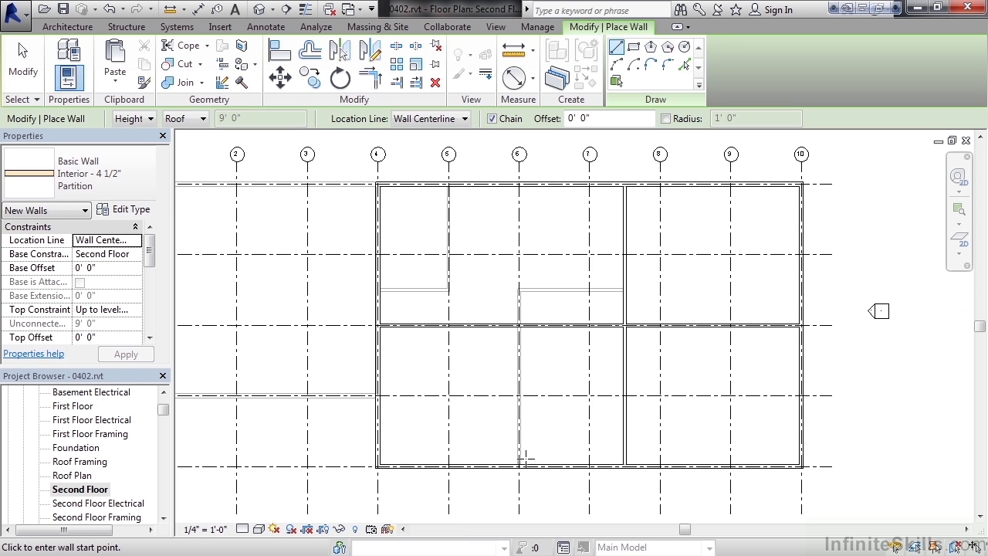
pyautogui.scroll(3, 525, 466)
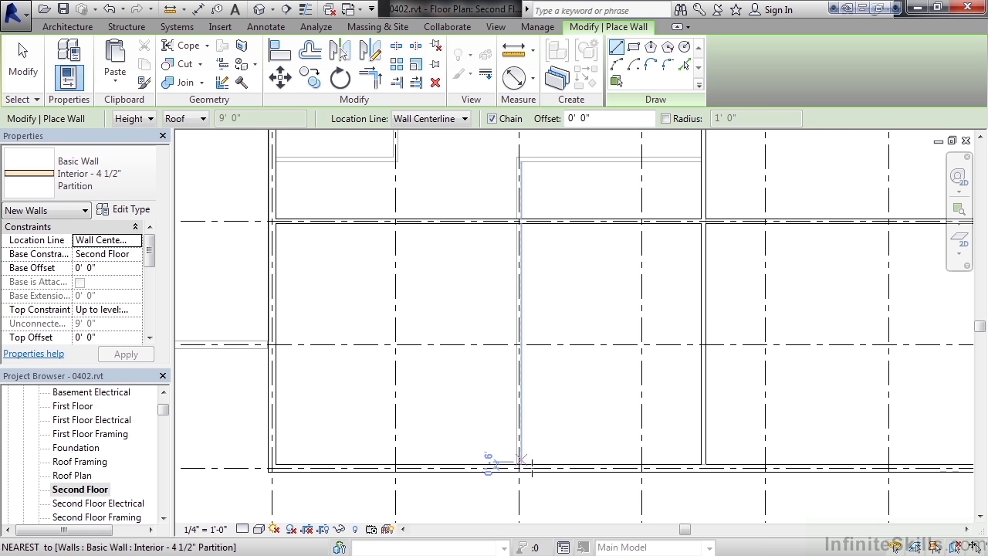
pyautogui.scroll(2, 522, 469)
pyautogui.scroll(2, 522, 468)
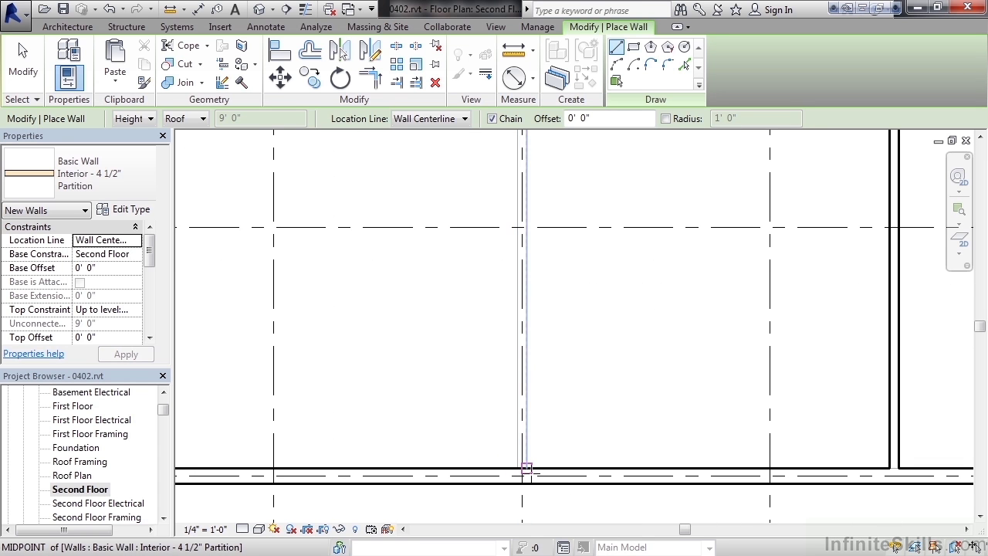
pyautogui.scroll(2, 530, 471)
pyautogui.click(531, 471)
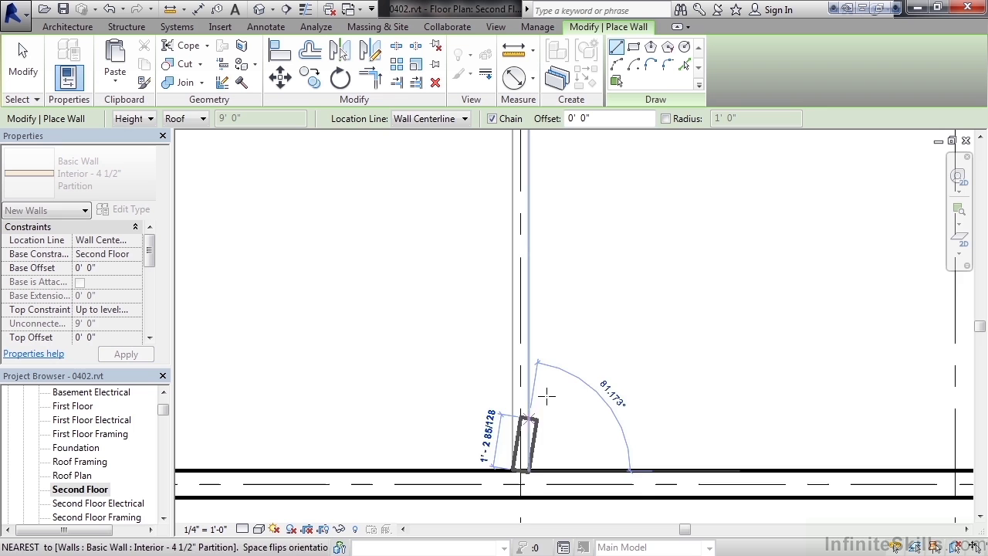
# Step: End the grid 6 partition where it meets the grid C wall
pyautogui.scroll(-4, 541, 344)
pyautogui.moveTo(587, 258); pyautogui.dragTo(551, 463, button='middle')
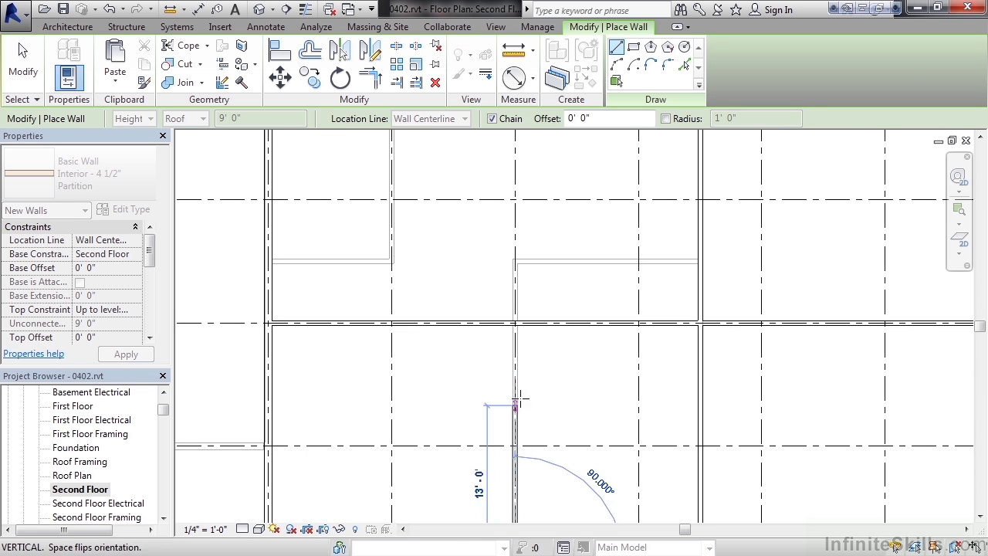
pyautogui.click(524, 332)
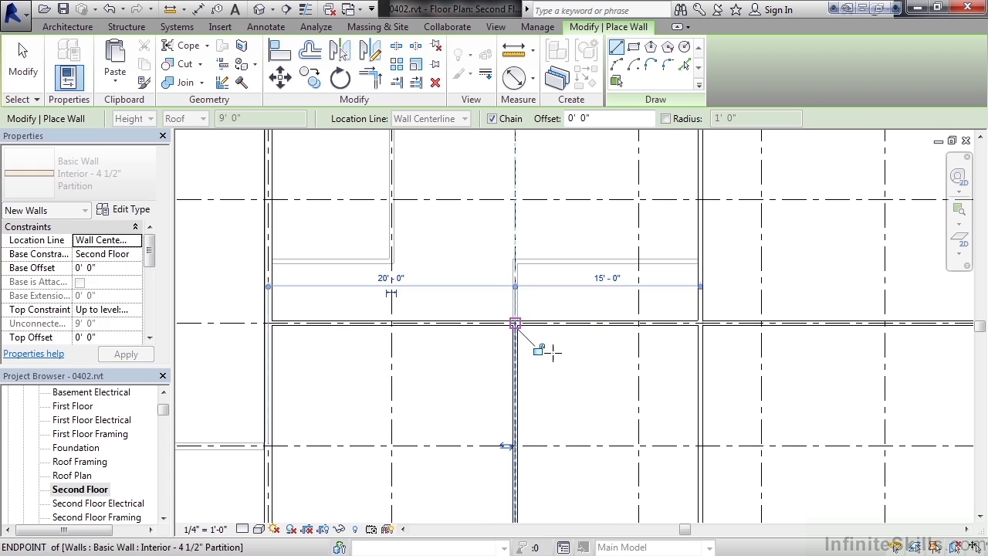
pyautogui.press('Escape')
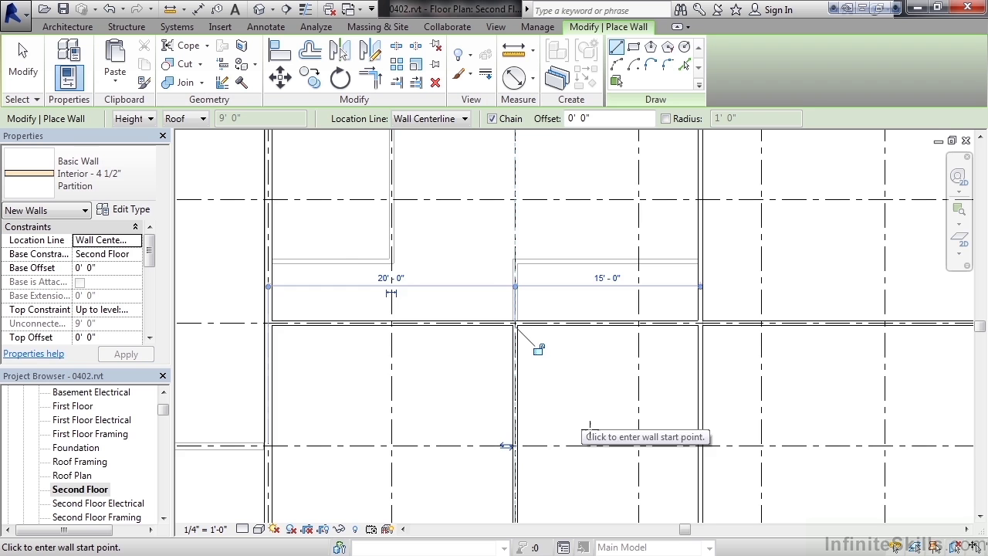
pyautogui.scroll(-2, 591, 427)
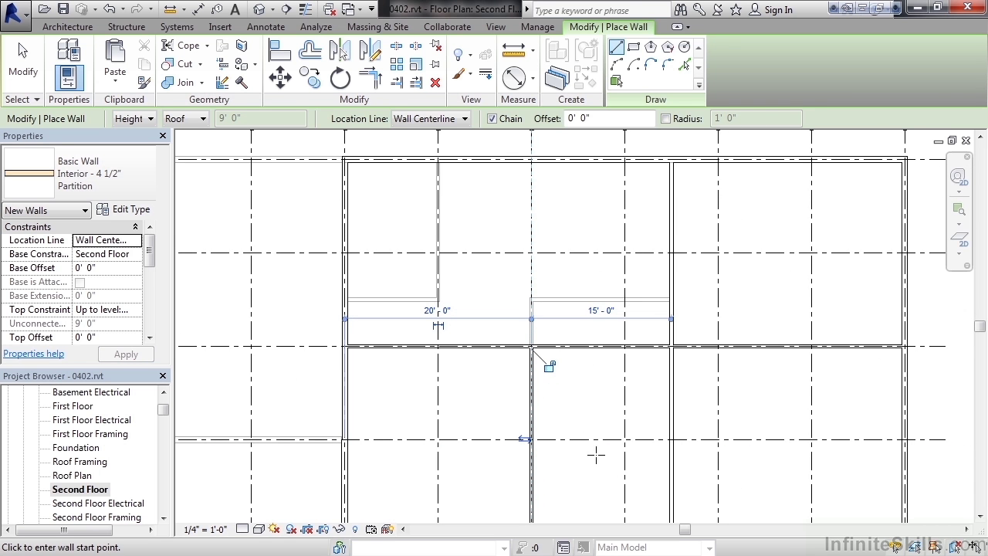
pyautogui.moveTo(596, 455); pyautogui.dragTo(600, 401, button='middle')
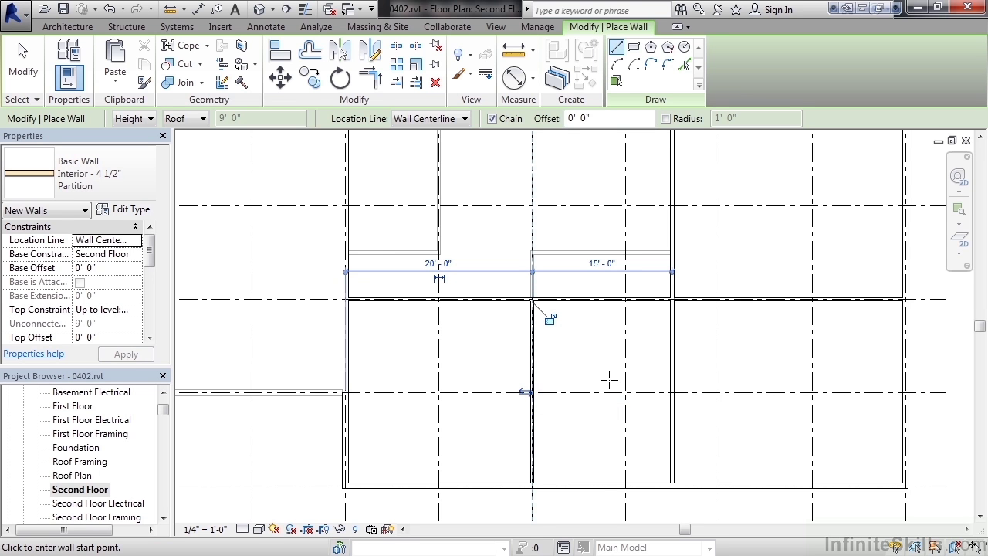
pyautogui.scroll(-1, 609, 380)
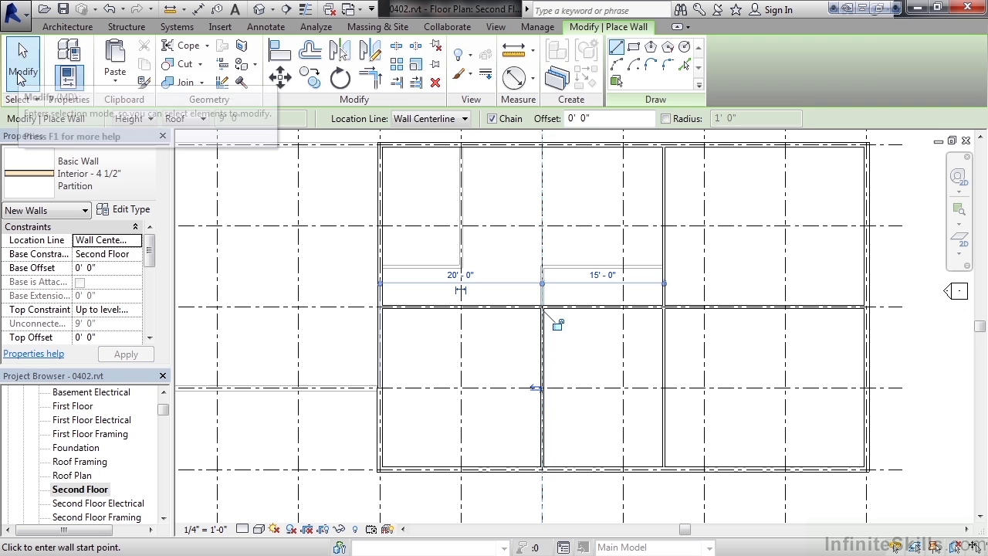
# Step: Offset-copy the middle horizontal wall 3' 0" below and 5' 0" above it
pyautogui.click(21, 75)
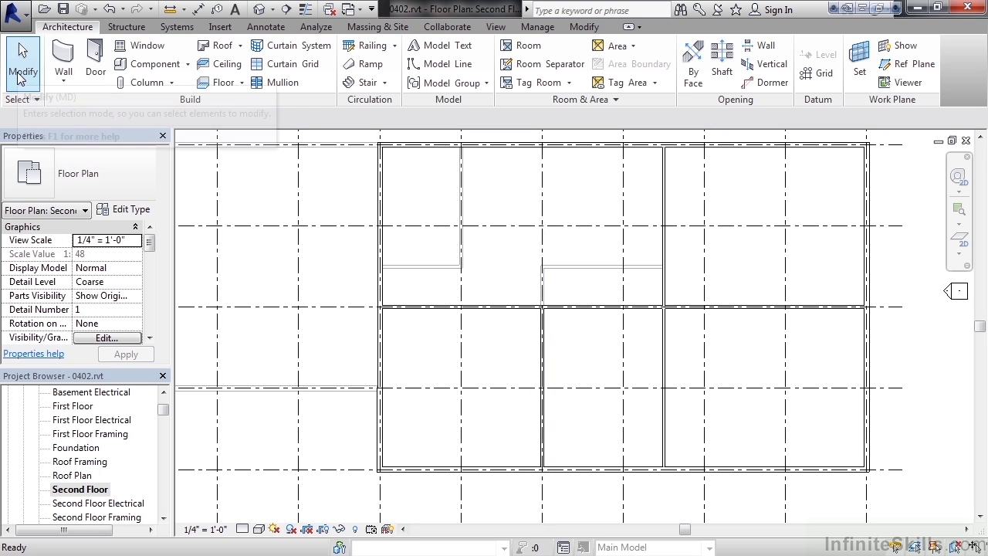
pyautogui.click(584, 27)
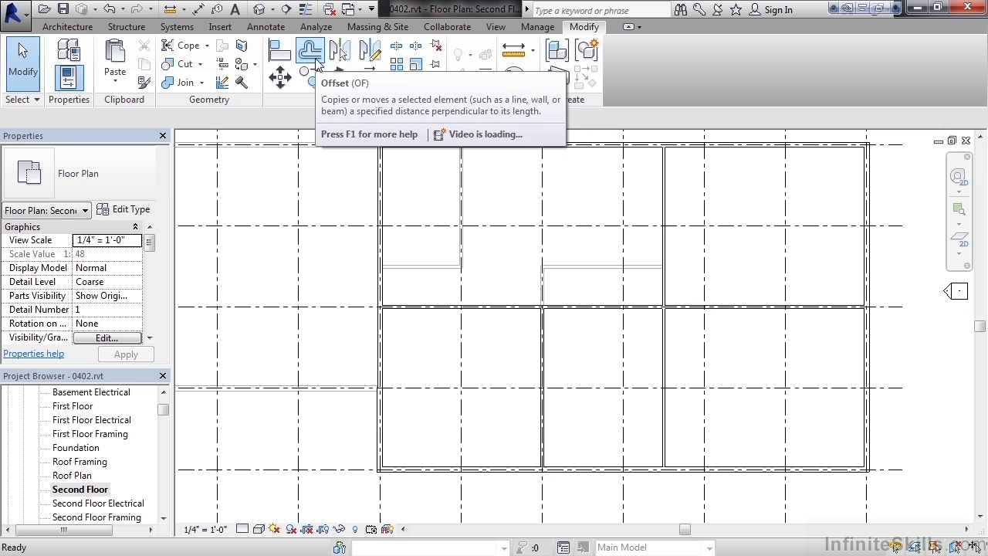
pyautogui.click(311, 52)
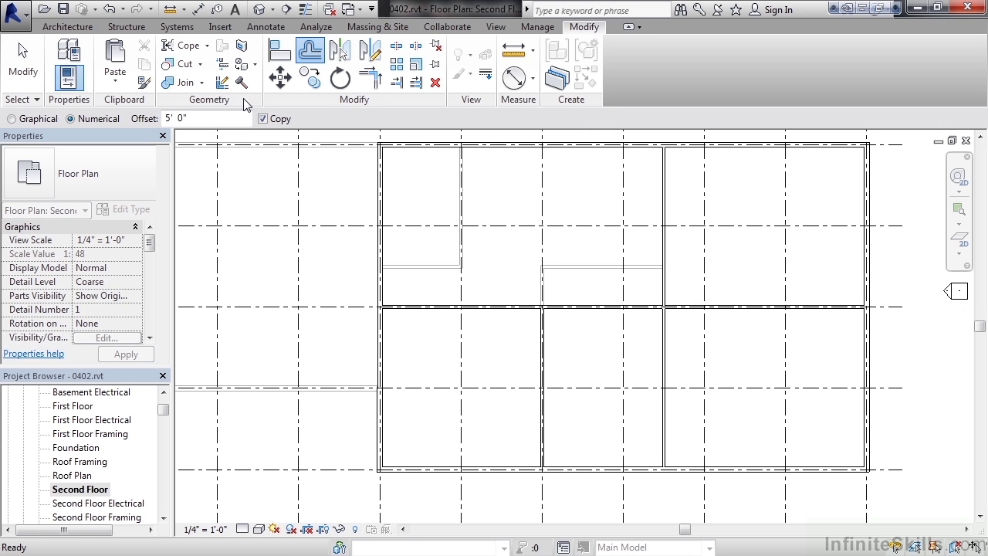
pyautogui.moveTo(193, 120); pyautogui.dragTo(138, 124)
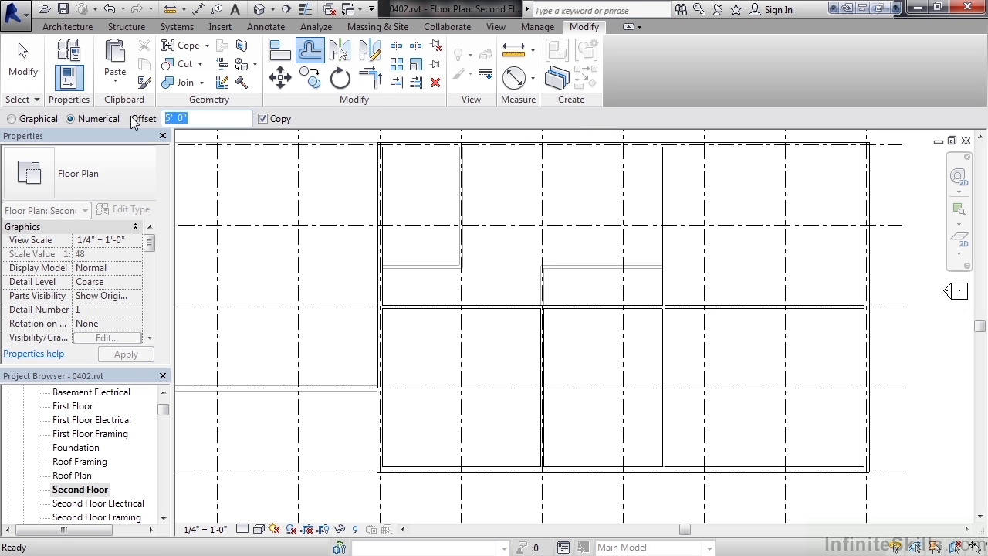
pyautogui.write('3\' 0"')
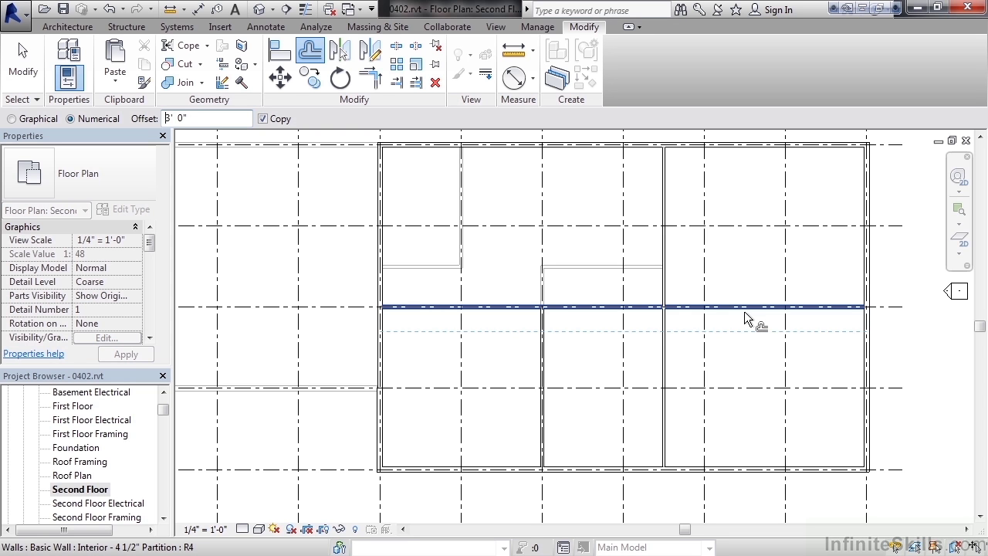
pyautogui.click(745, 316)
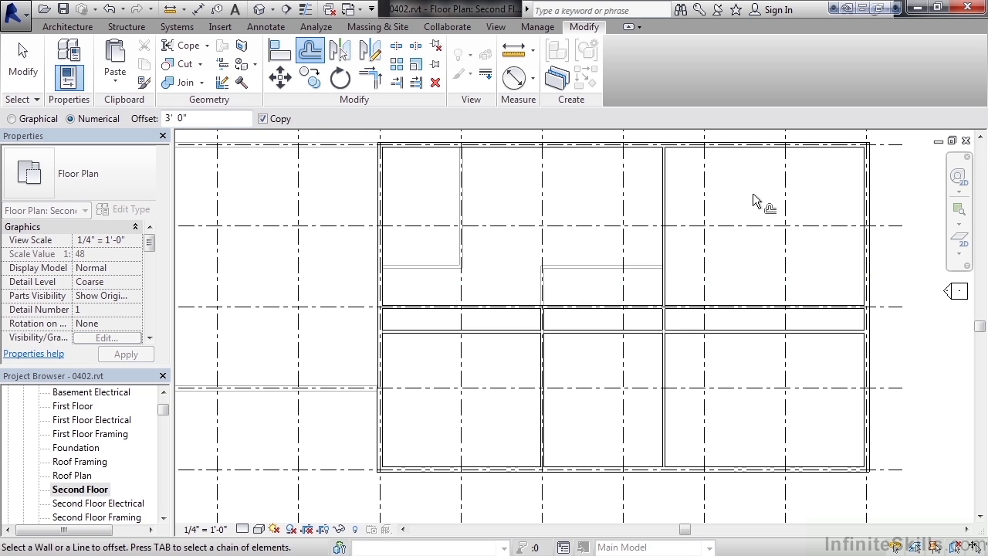
pyautogui.click(205, 118)
pyautogui.write('5\' 0"')
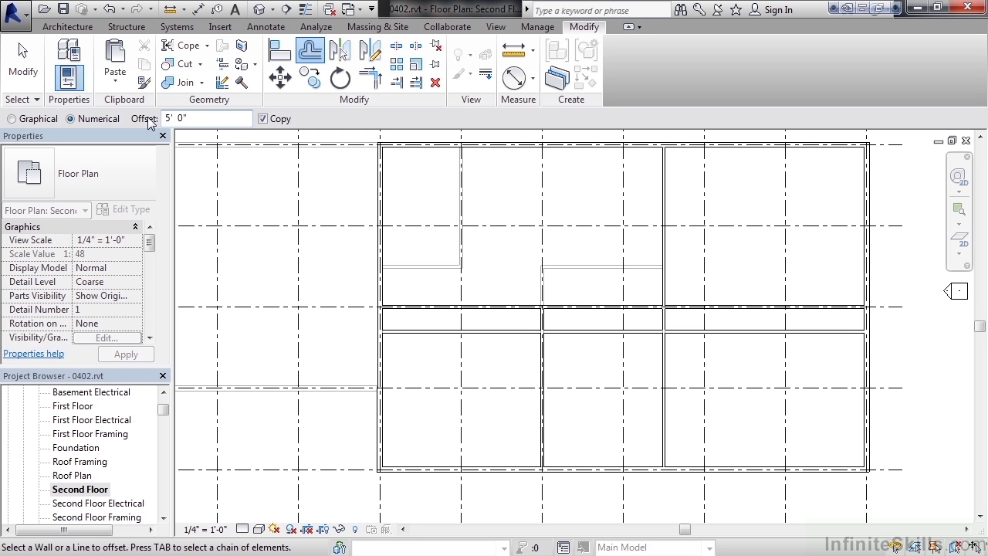
pyautogui.click(595, 309)
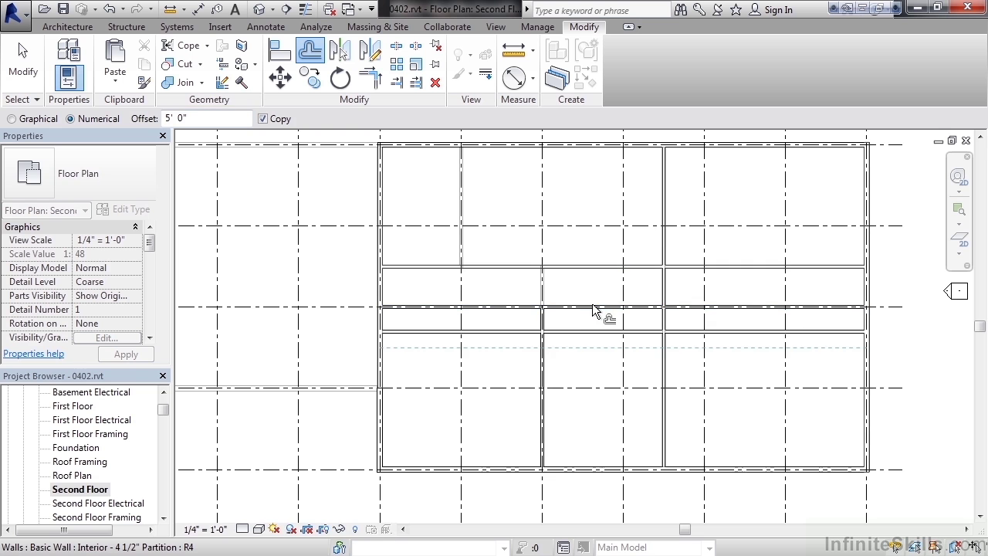
# Step: Split the lower corridor partition at a point near the middle of the plan with Split Element
pyautogui.click(24, 77)
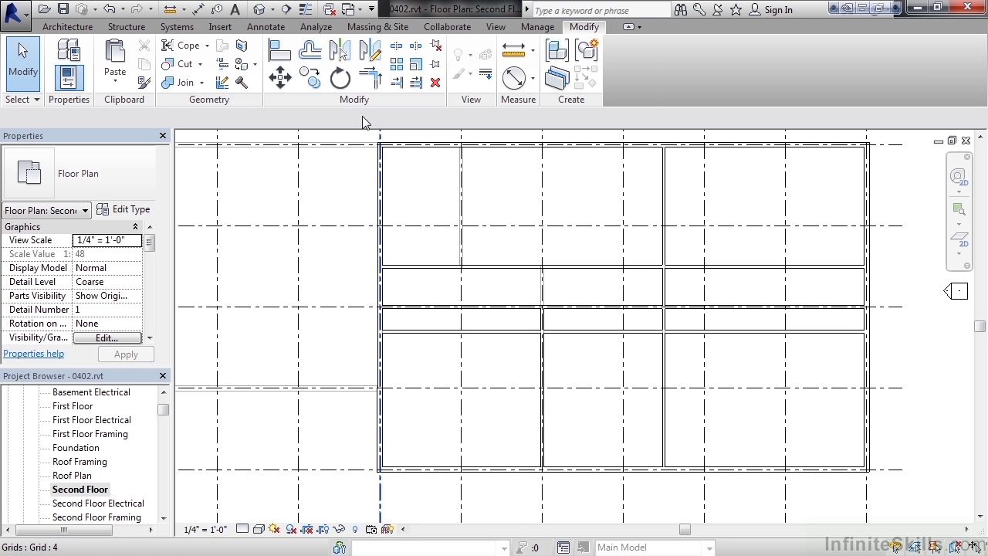
pyautogui.click(398, 49)
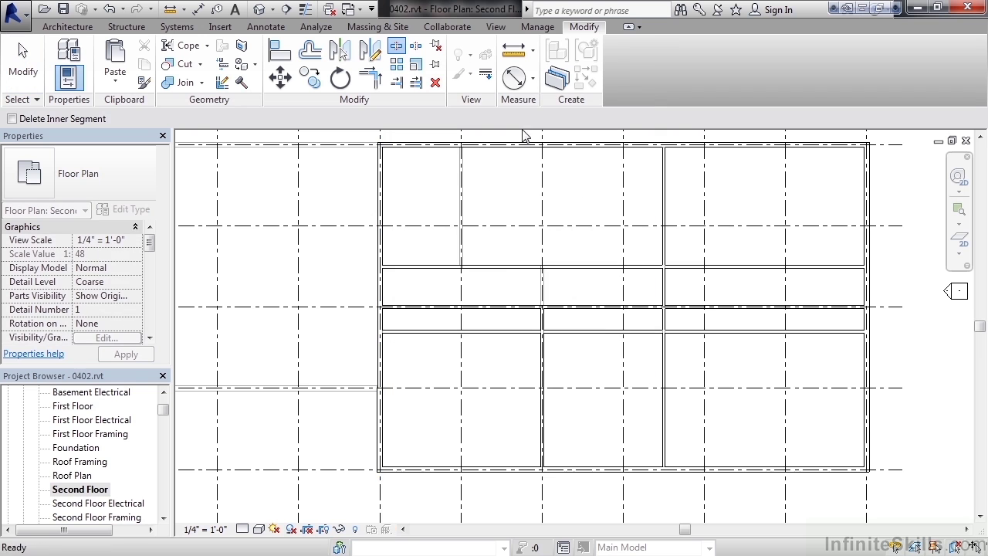
pyautogui.click(611, 342)
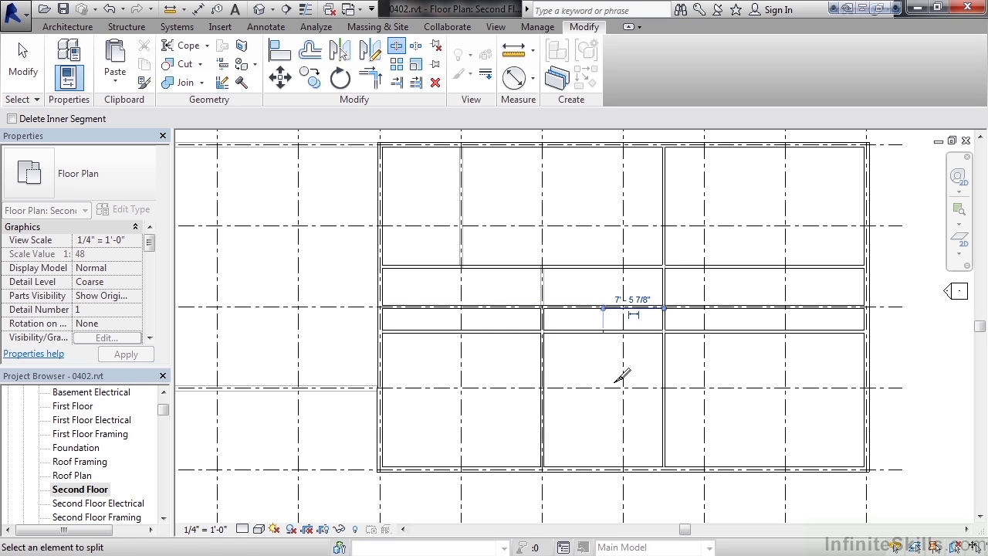
pyautogui.click(23, 62)
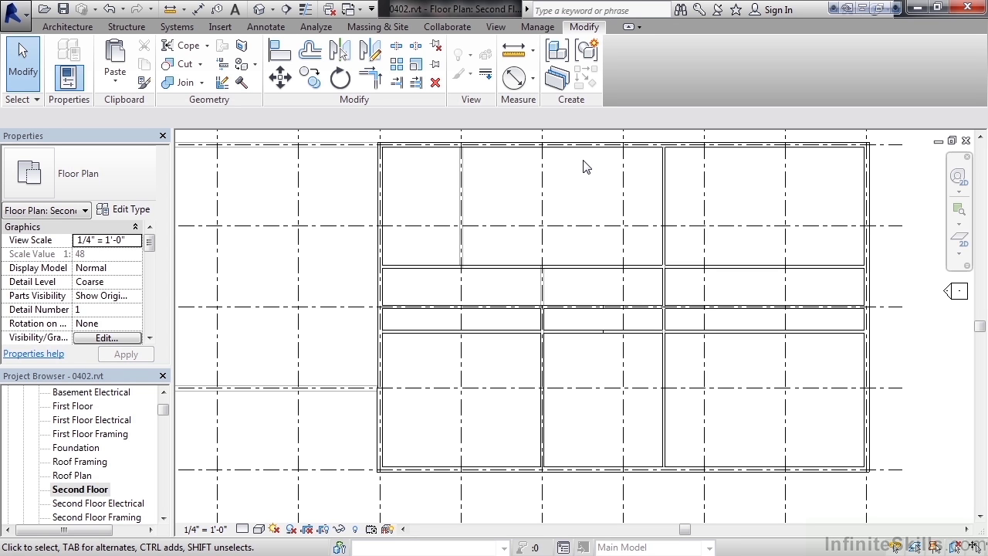
# Step: Trim/extend the left lower corridor piece and the vertical partition into one clean corner
pyautogui.click(373, 80)
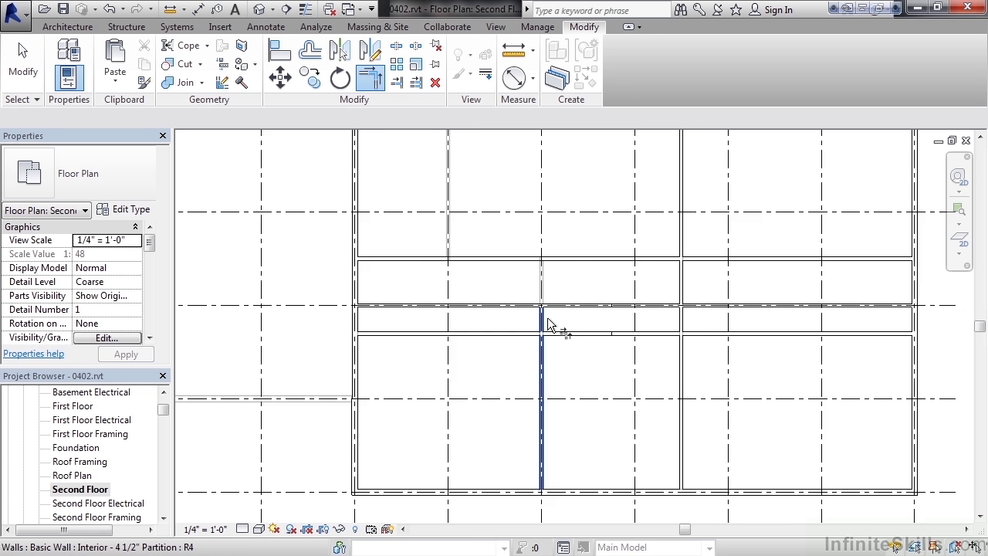
pyautogui.scroll(-1, 547, 323)
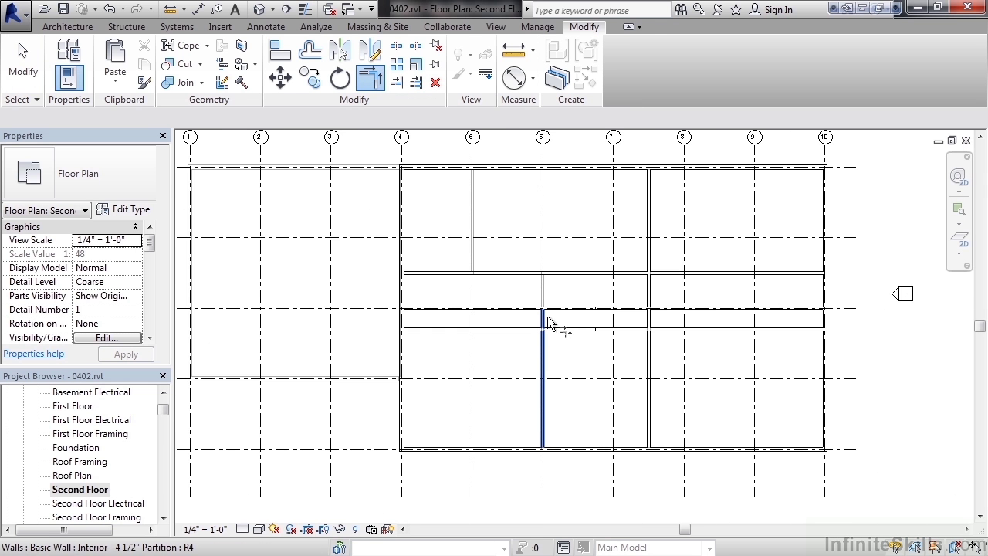
pyautogui.scroll(2, 548, 323)
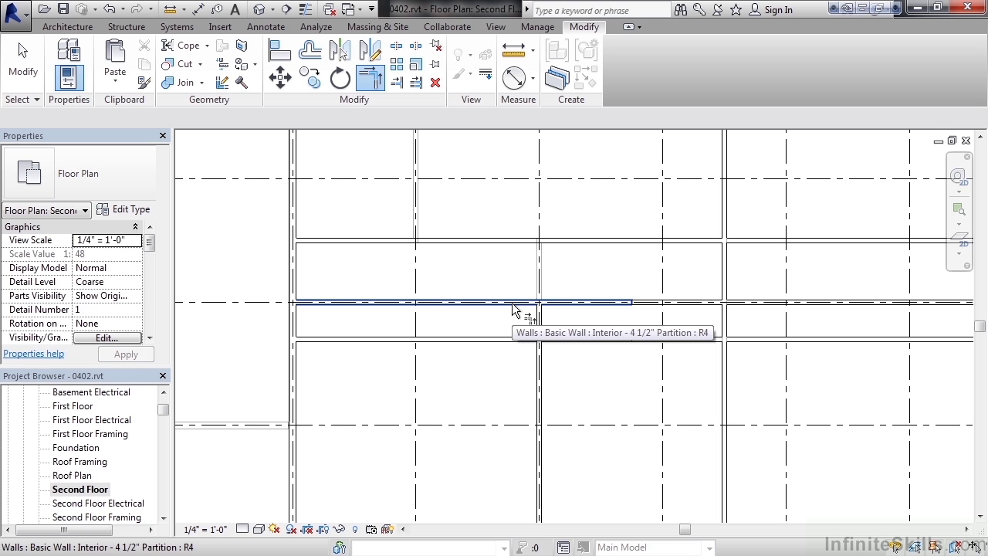
pyautogui.click(518, 310)
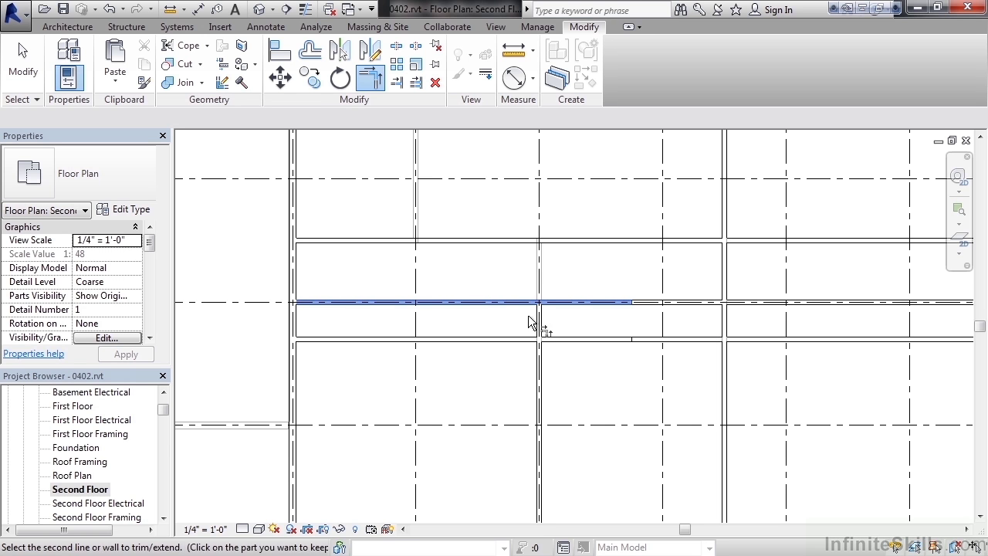
pyautogui.click(541, 372)
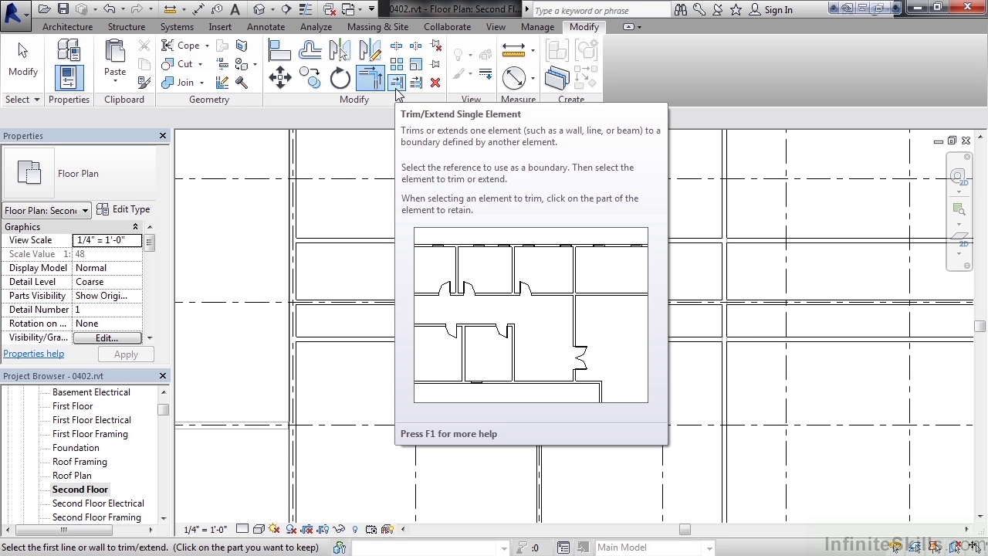
# Step: Trim the horizontal corridor walls back to the vertical partitions, removing their overhanging ends
pyautogui.click(397, 81)
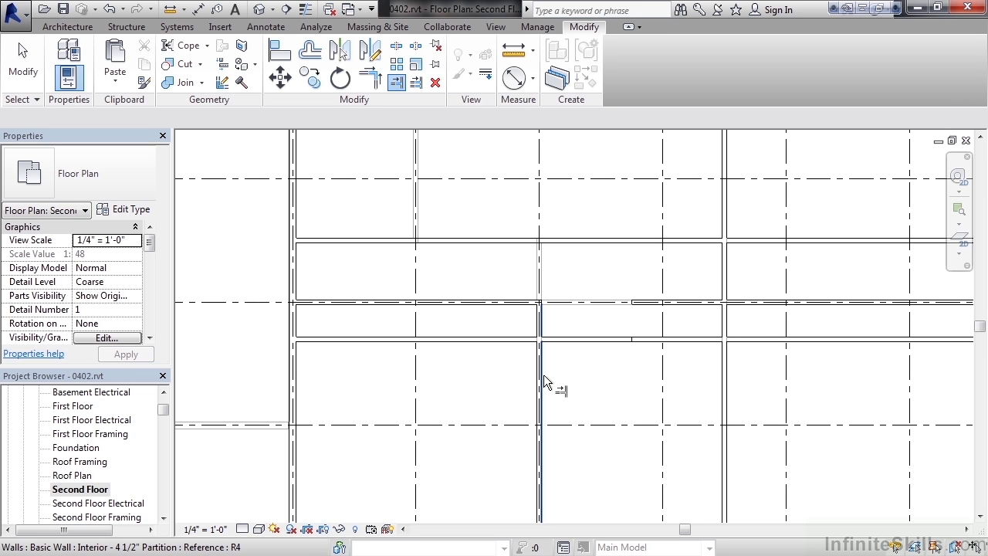
pyautogui.click(543, 374)
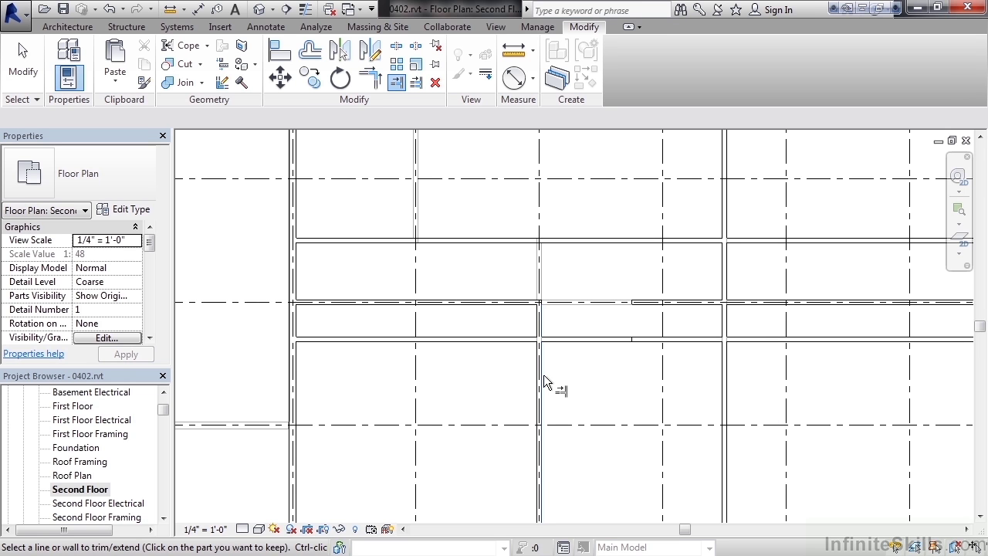
pyautogui.click(515, 340)
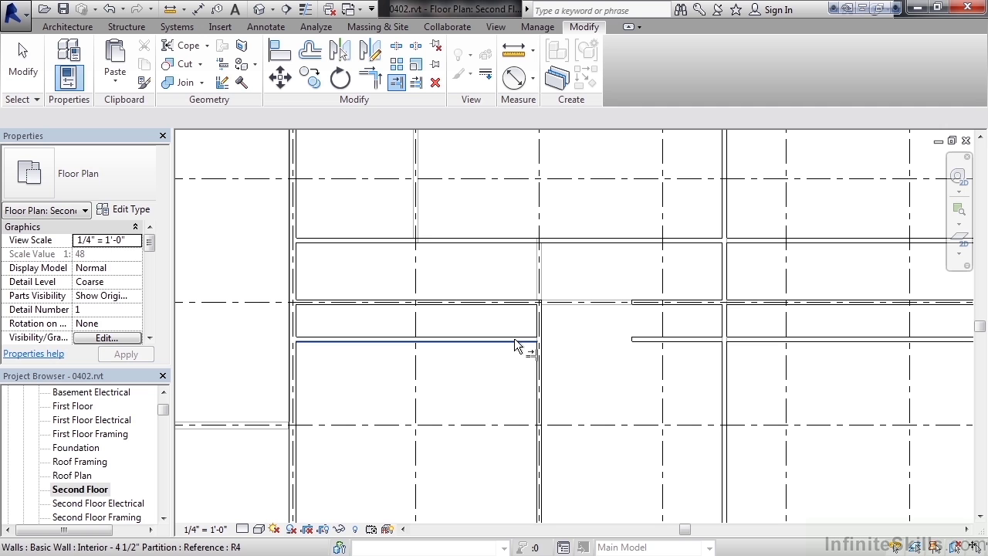
pyautogui.click(721, 356)
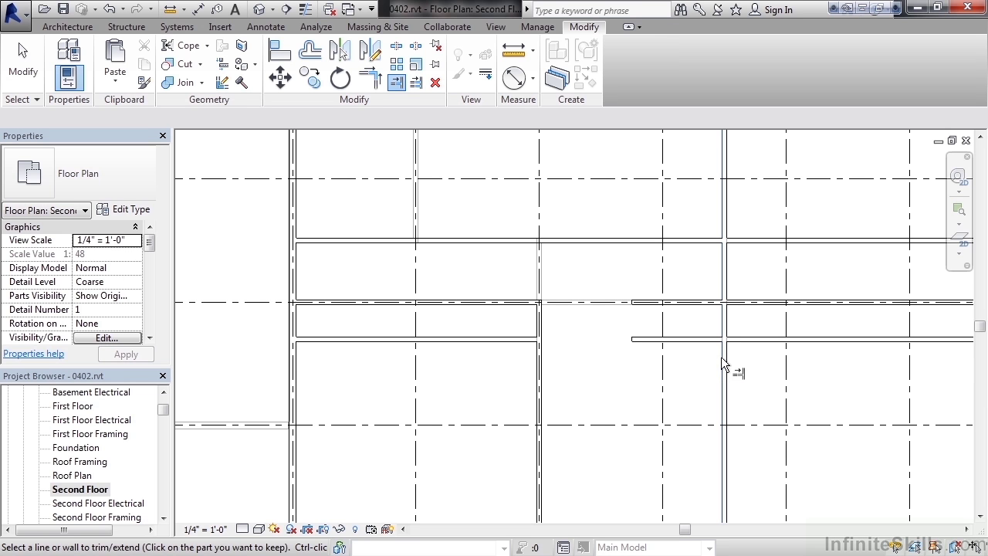
pyautogui.click(768, 340)
pyautogui.click(762, 303)
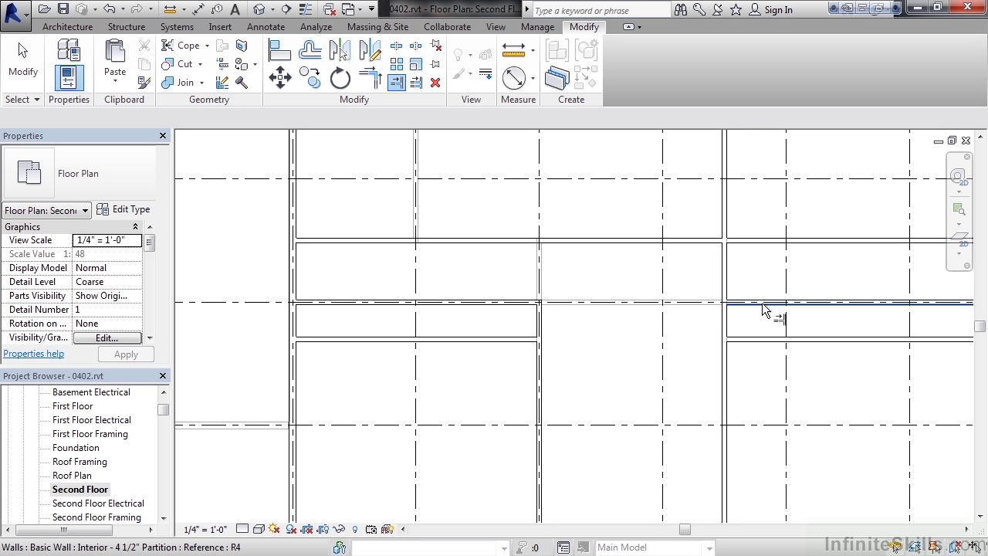
pyautogui.scroll(-3, 758, 259)
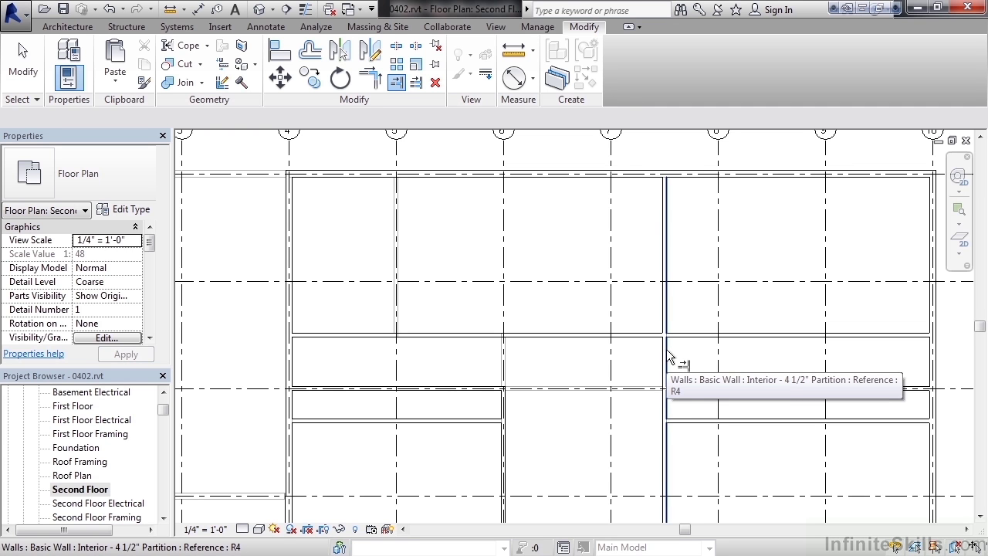
pyautogui.click(667, 353)
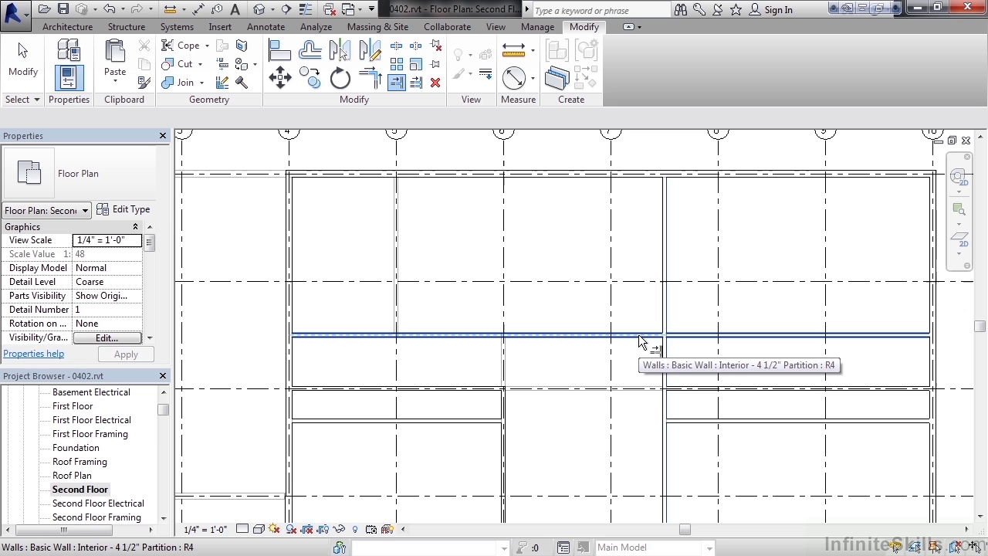
pyautogui.click(639, 337)
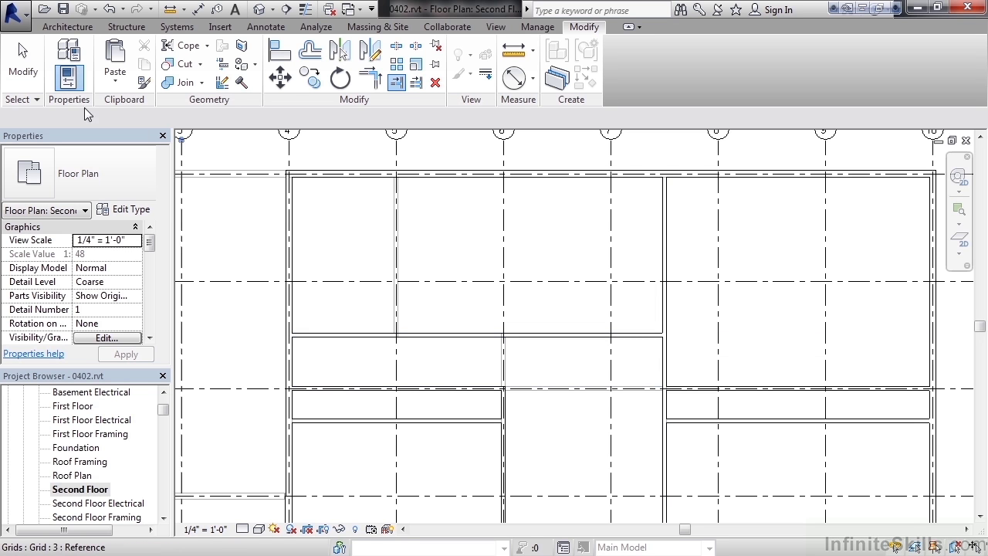
# Step: Draw a short vertical partition across the first narrow room, starting at the grid intersection
pyautogui.press('Escape')
pyautogui.scroll(-1, 553, 424)
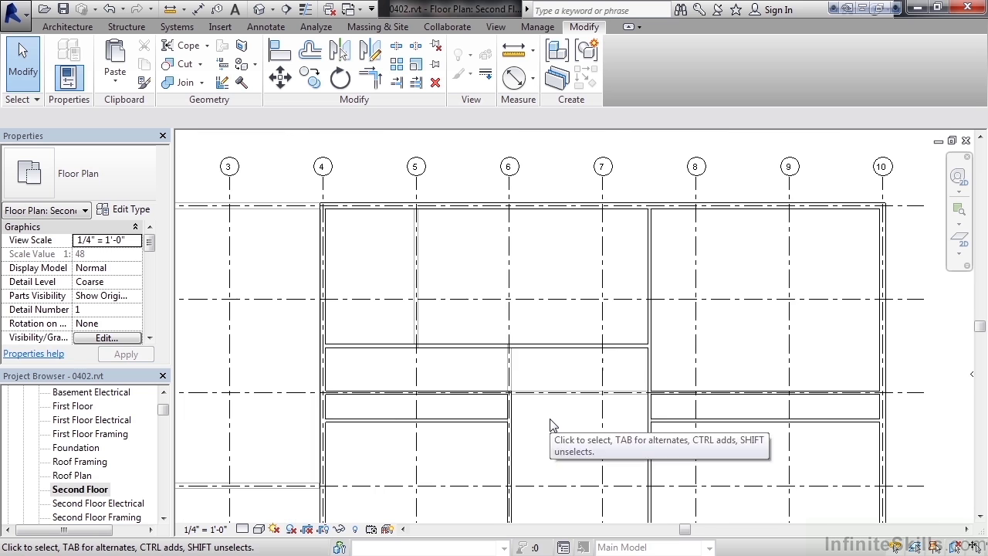
pyautogui.moveTo(552, 425); pyautogui.dragTo(628, 382, button='middle')
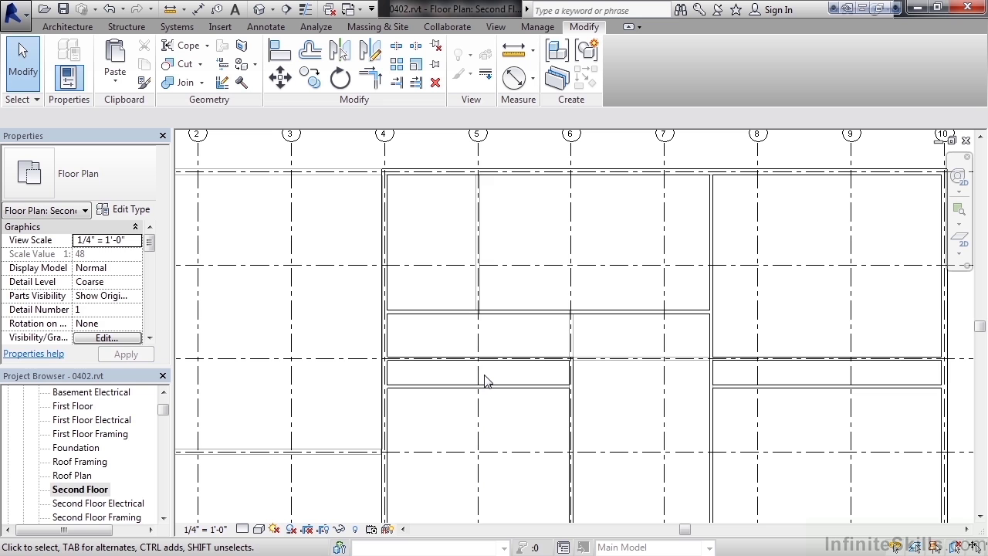
pyautogui.click(67, 28)
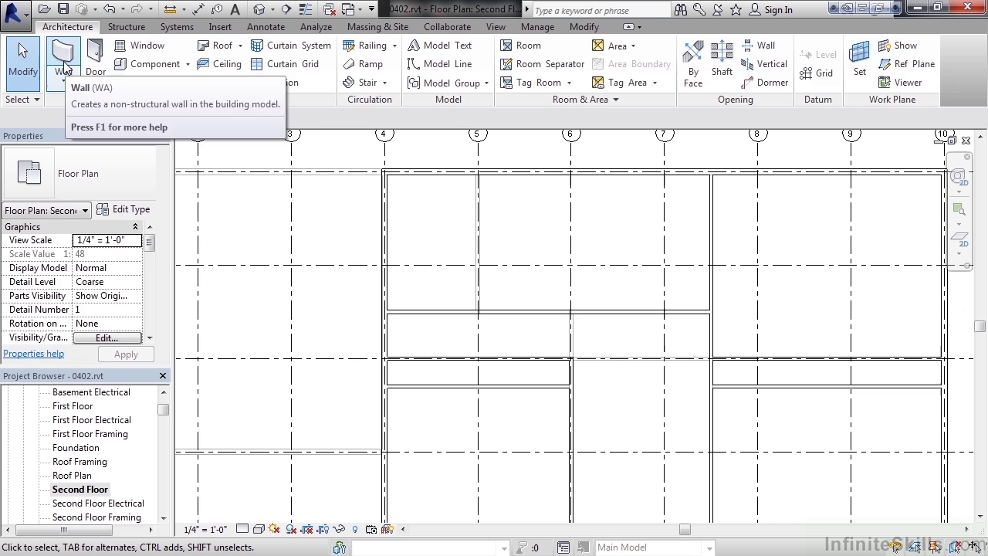
pyautogui.click(67, 68)
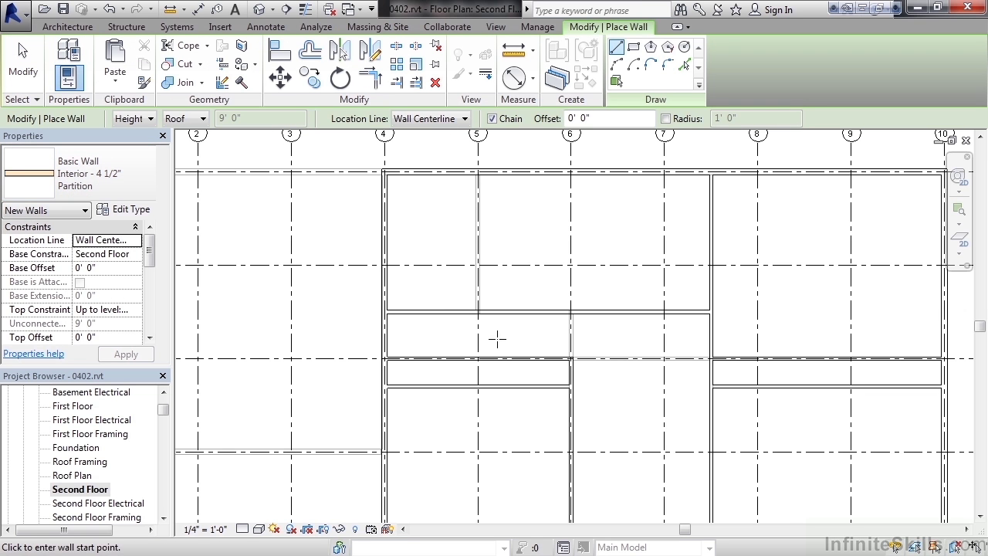
pyautogui.scroll(5, 491, 381)
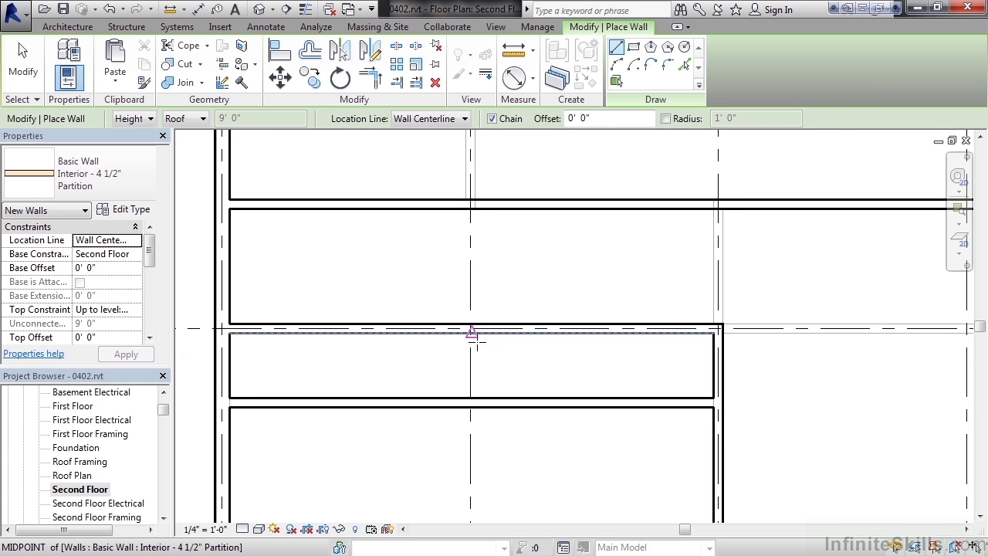
pyautogui.click(470, 398)
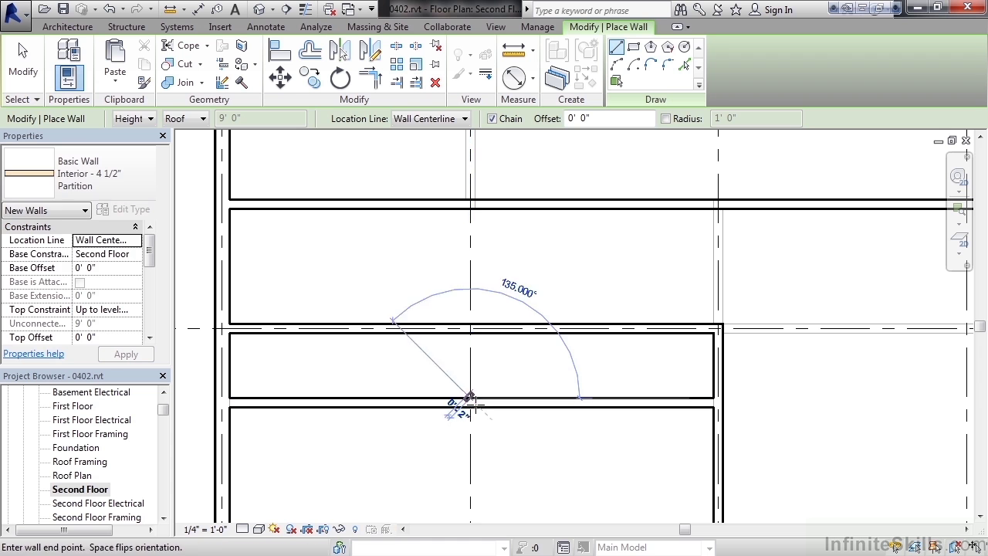
pyautogui.click(471, 333)
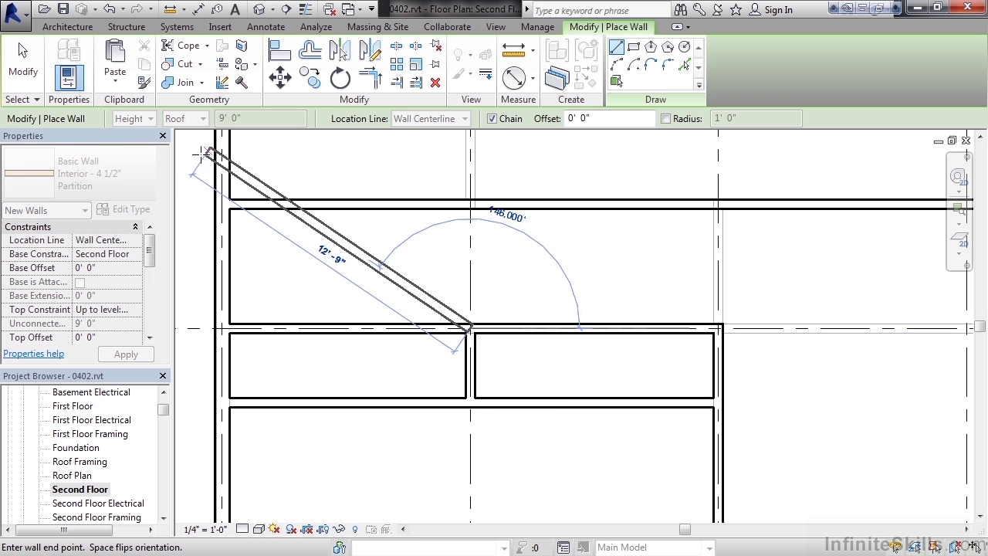
pyautogui.click(22, 61)
# Step: Draw a second short partition across the other narrow room, from the upper wall's midpoint down
pyautogui.scroll(-1, 803, 392)
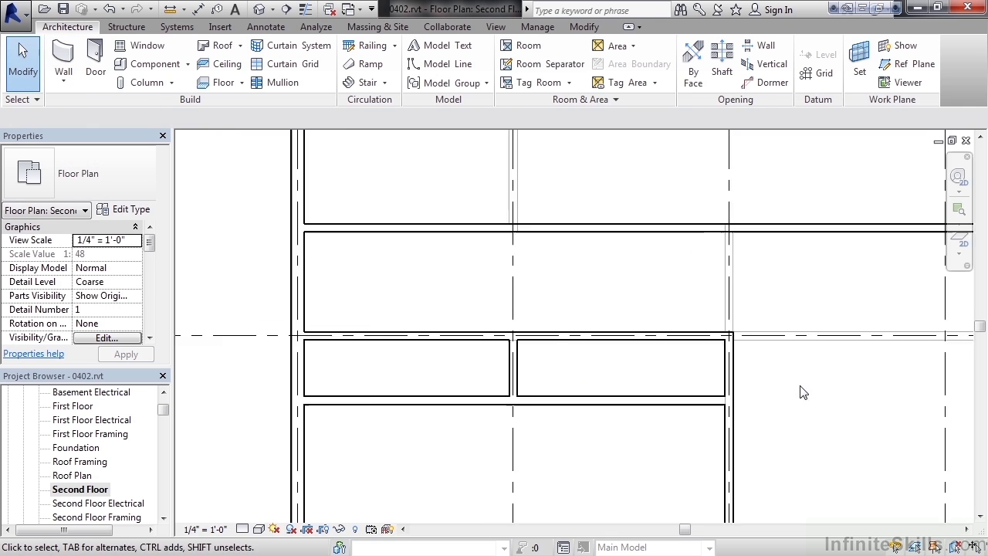
pyautogui.scroll(-1, 803, 392)
pyautogui.scroll(2, 860, 394)
pyautogui.moveTo(860, 394); pyautogui.dragTo(239, 334, button='middle')
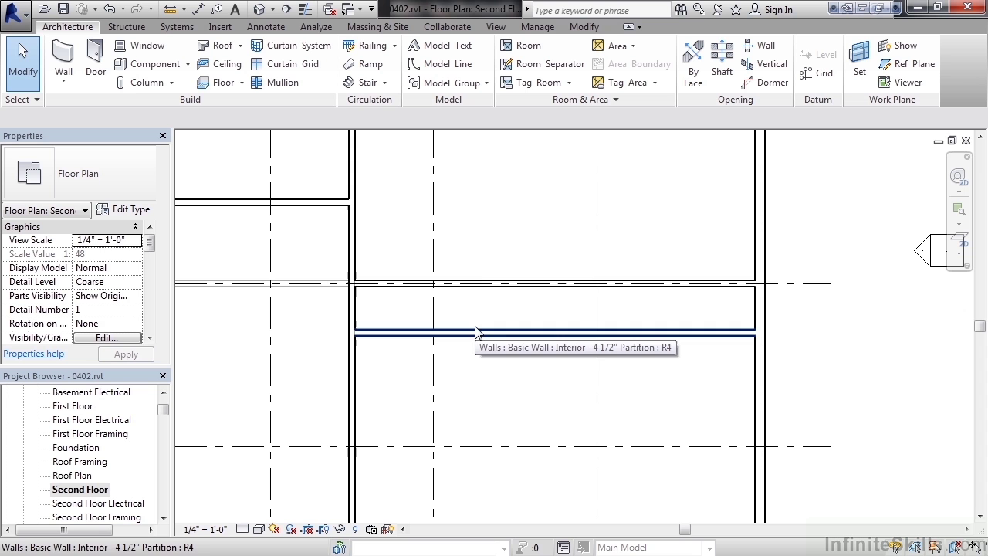
pyautogui.click(63, 62)
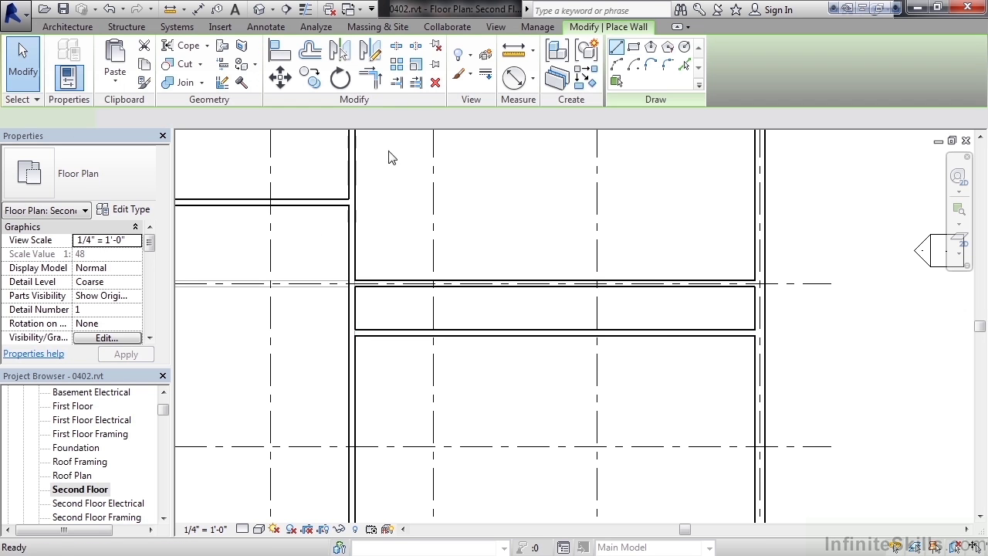
pyautogui.click(564, 299)
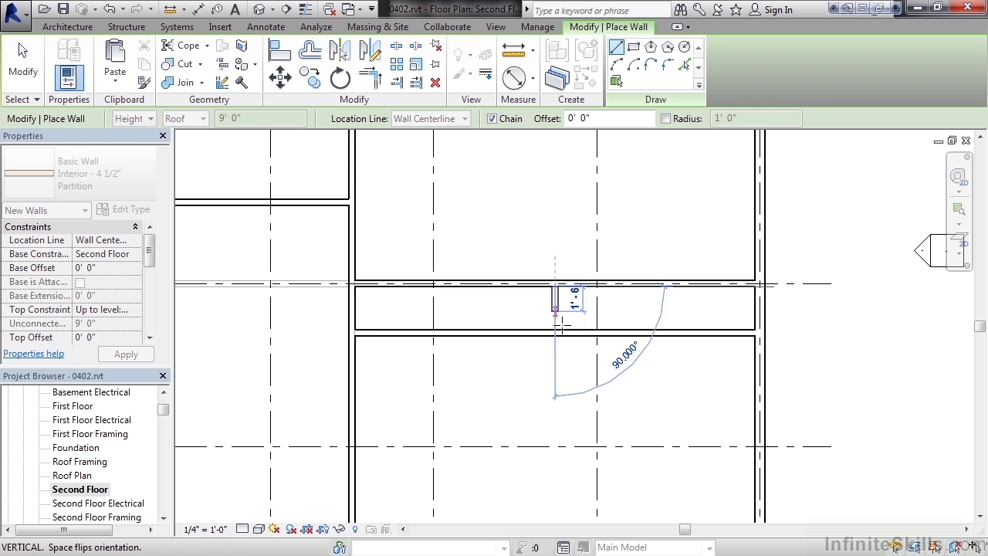
pyautogui.click(556, 332)
pyautogui.press('Escape')
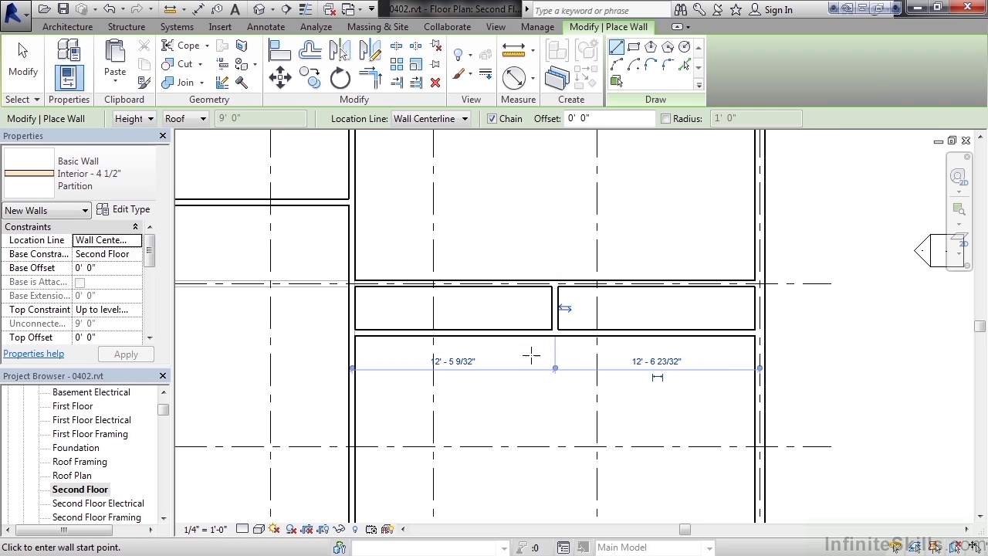
# Step: Draw a vertical 4 1/2" partition from the top exterior wall down to the upper horizontal partition
pyautogui.click(23, 71)
pyautogui.scroll(-5, 478, 283)
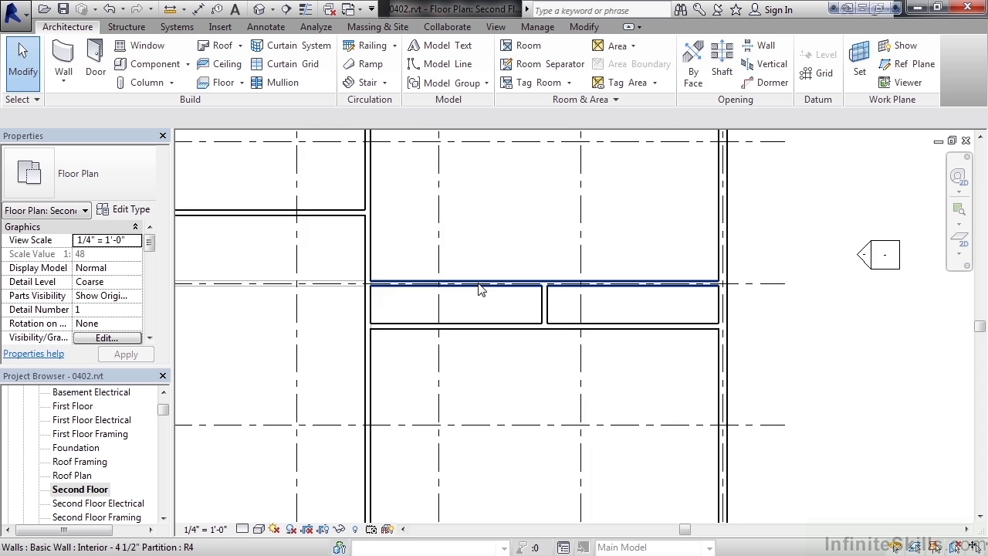
pyautogui.moveTo(475, 284); pyautogui.dragTo(690, 345, button='middle')
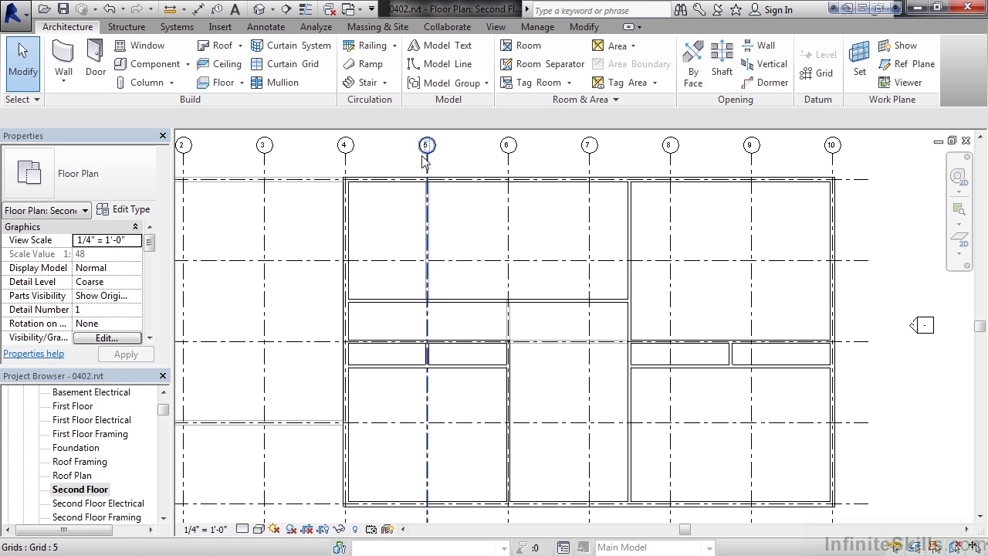
pyautogui.click(63, 51)
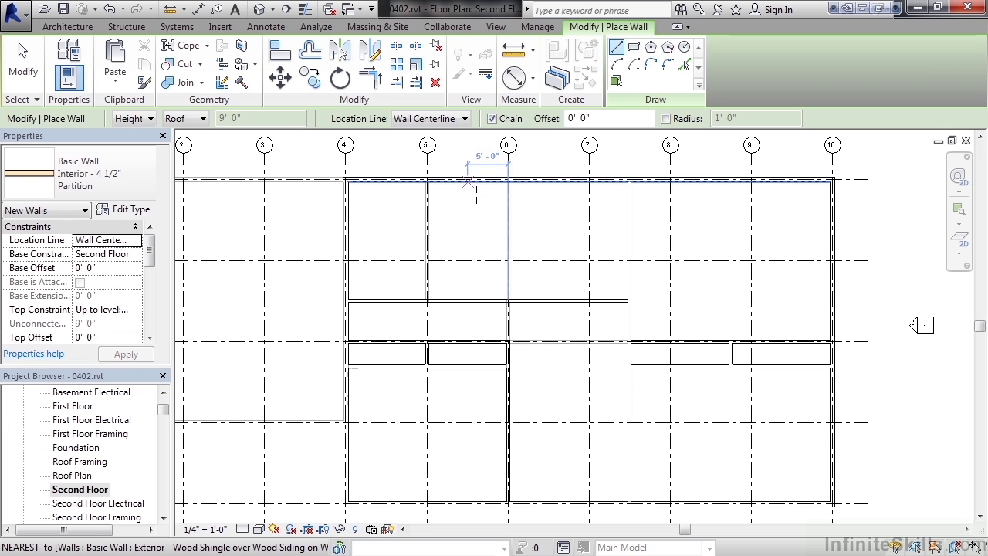
pyautogui.click(467, 184)
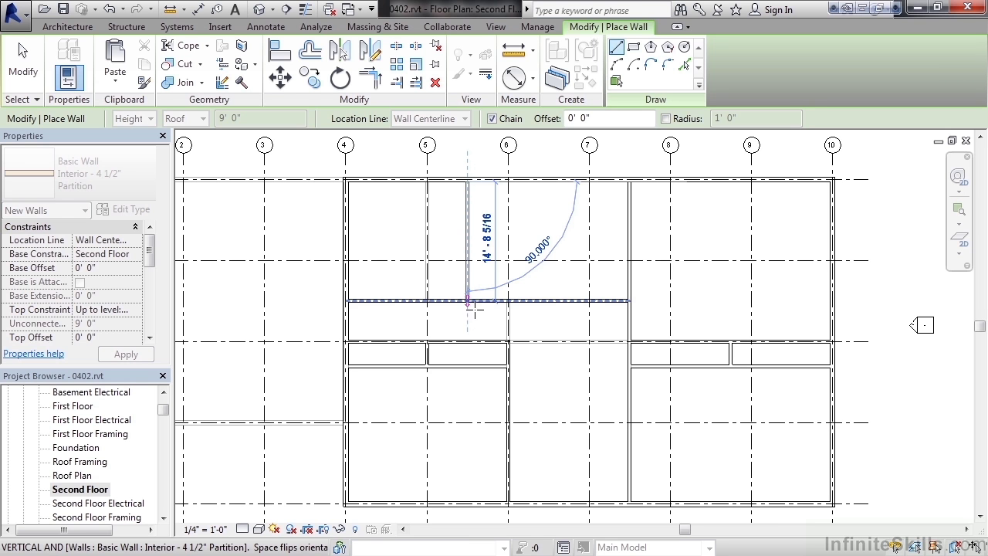
pyautogui.click(468, 301)
pyautogui.press('Escape')
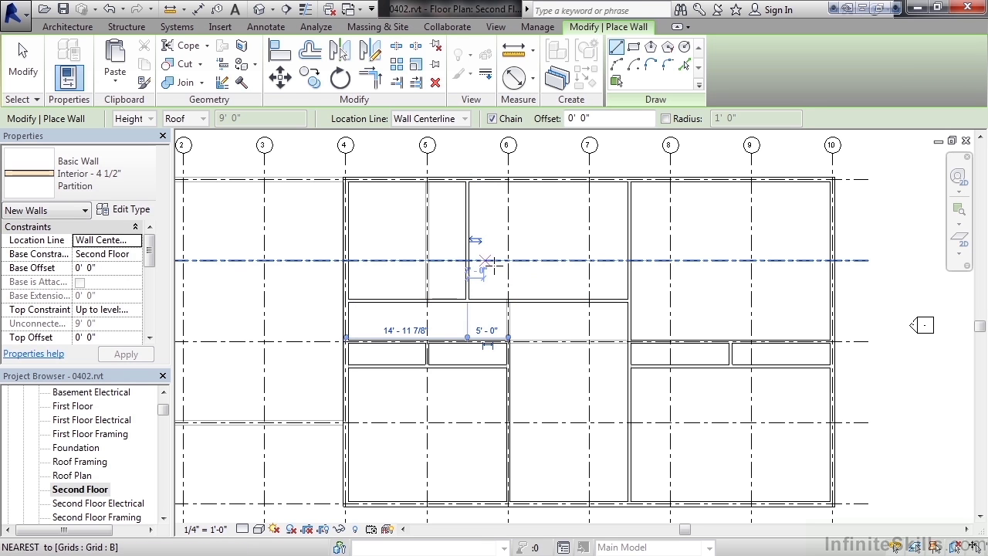
# Step: Corner-trim the new vertical partition with the upper horizontal wall, removing the horizontal wall's western part
pyautogui.click(22, 58)
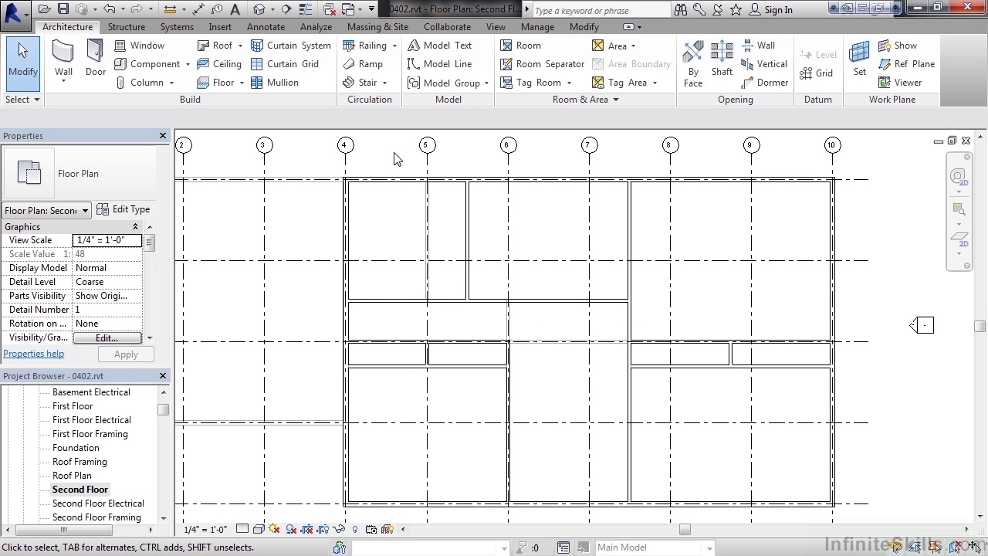
pyautogui.click(584, 28)
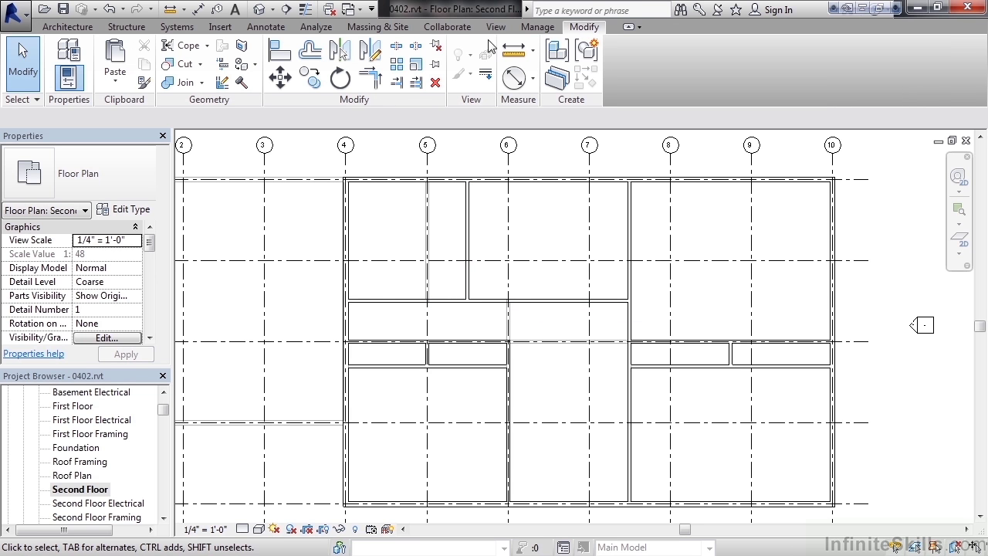
pyautogui.click(379, 87)
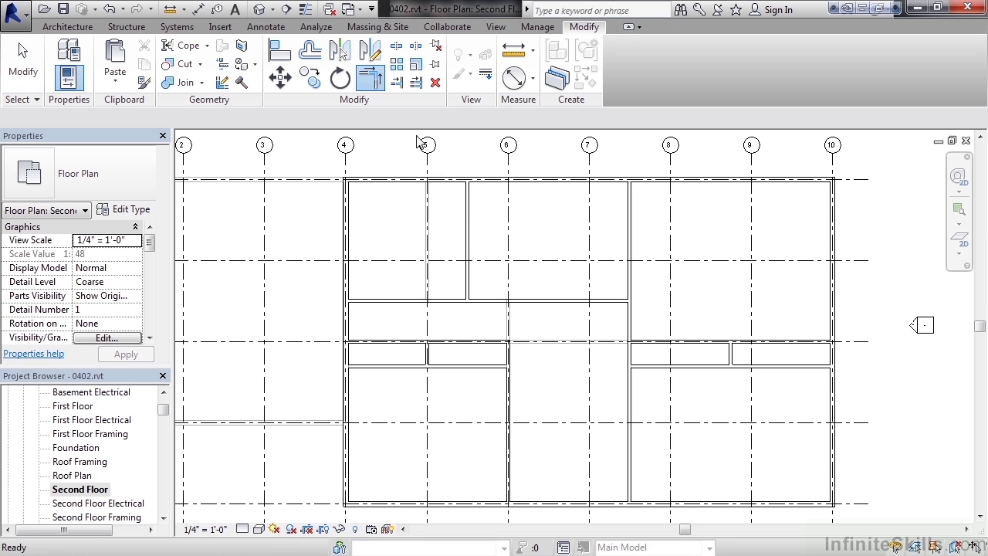
pyautogui.click(470, 283)
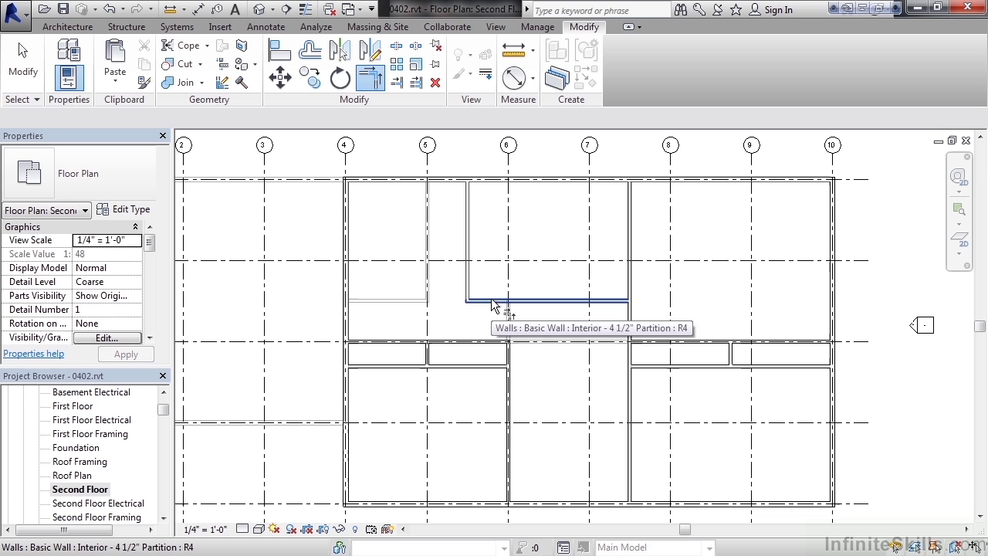
pyautogui.click(496, 303)
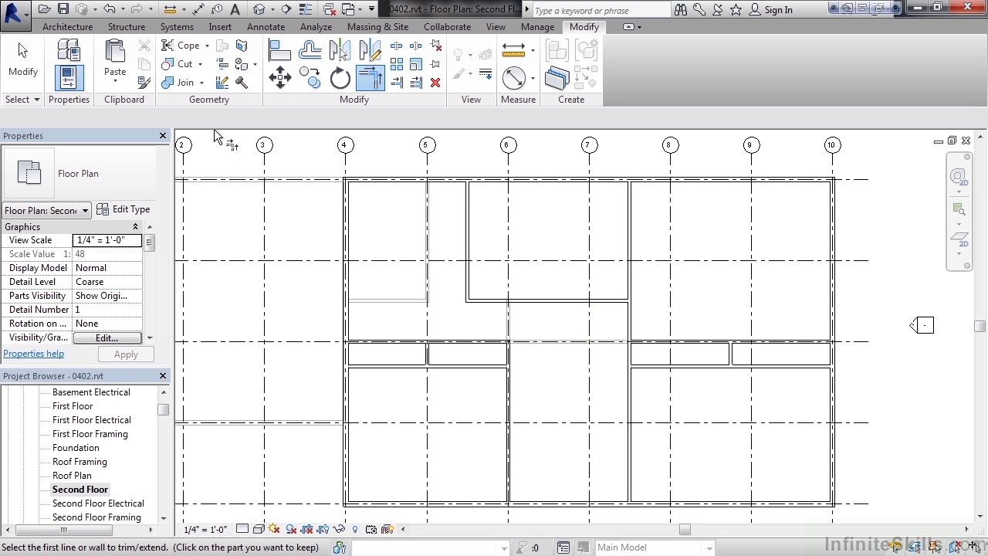
pyautogui.click(22, 63)
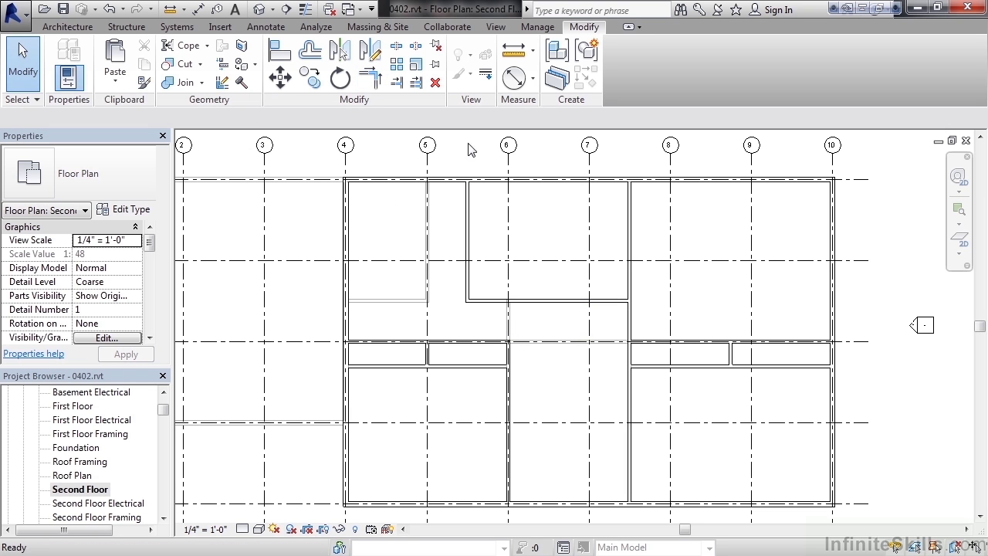
pyautogui.scroll(-1, 889, 324)
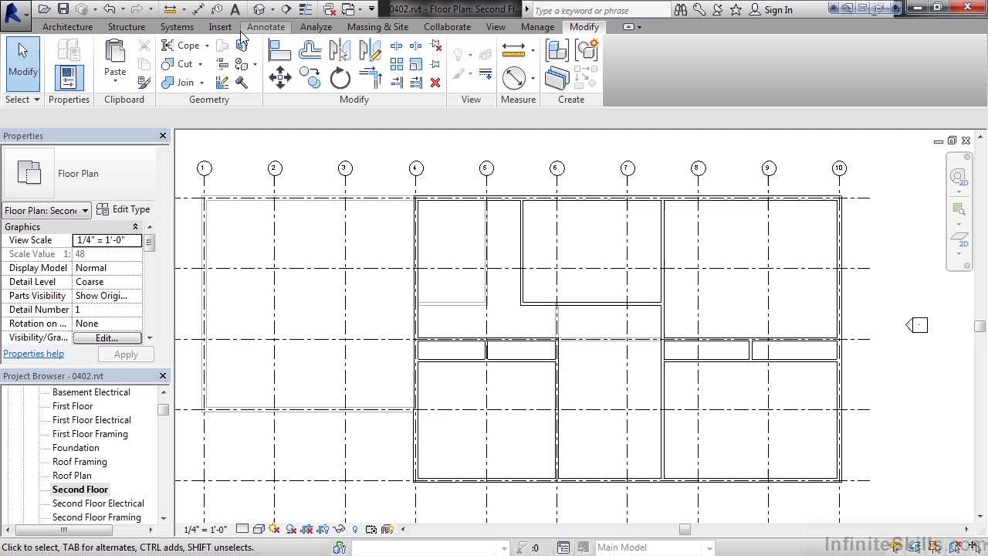
pyautogui.click(260, 10)
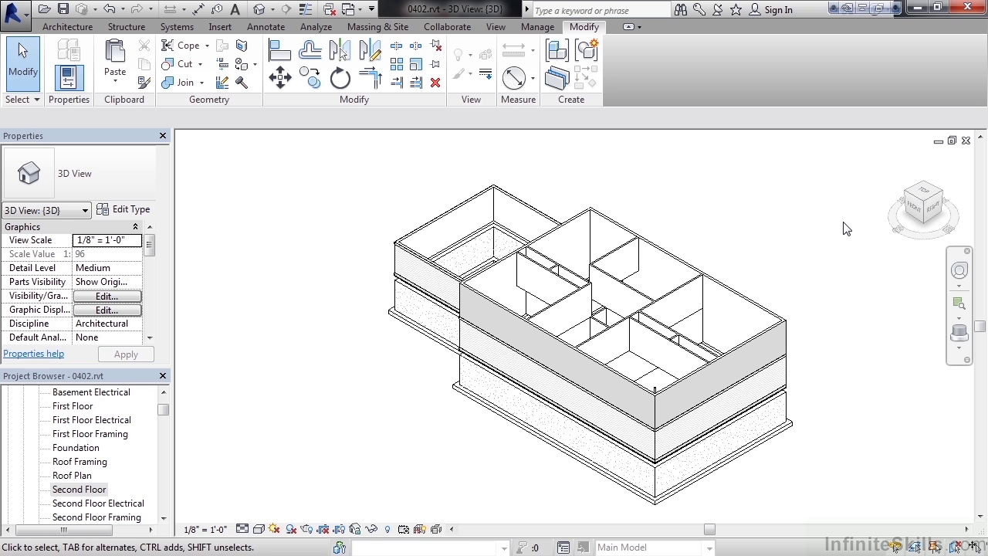
pyautogui.click(965, 140)
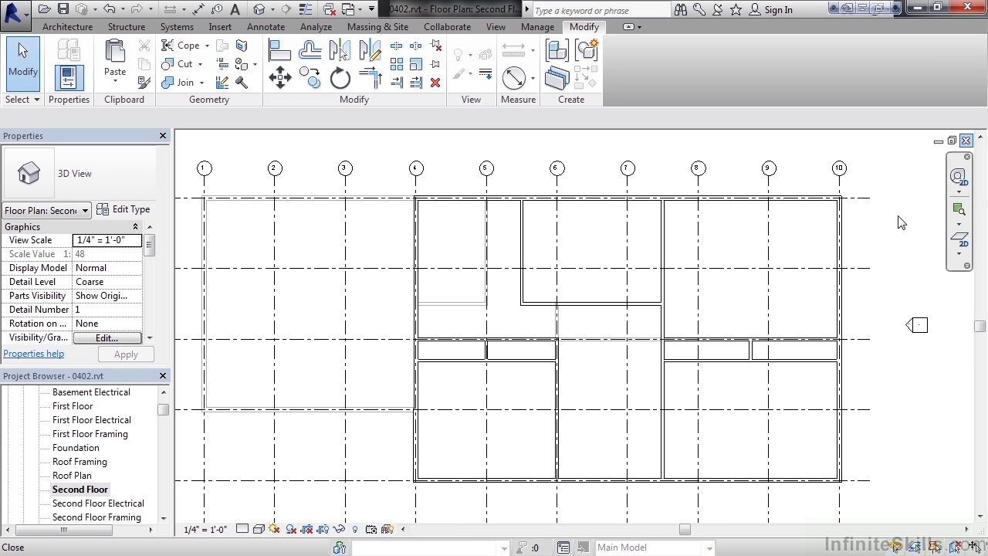